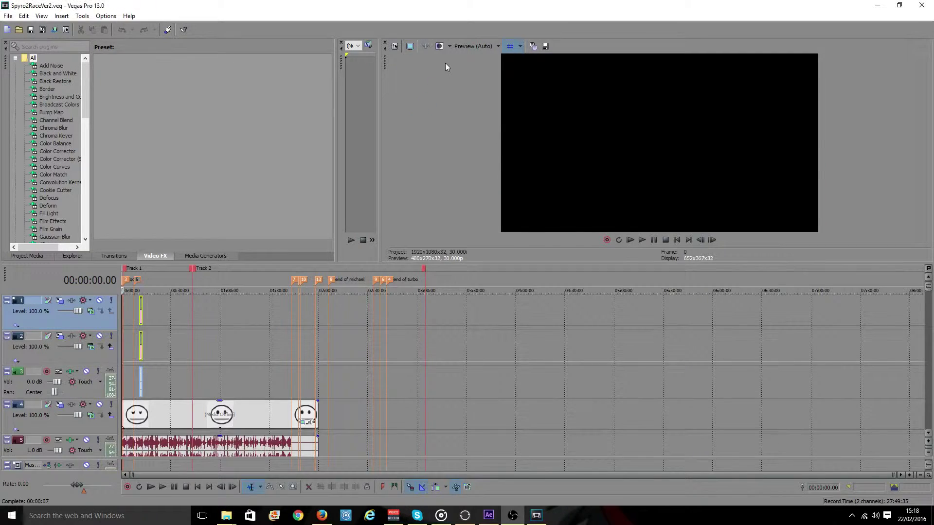
# - Set preview quality to Best (Full), turn off the grid overlay, and enlarge the Video Preview area
pyautogui.scroll(5, 161, 371)
pyautogui.scroll(-3, 258, 296)
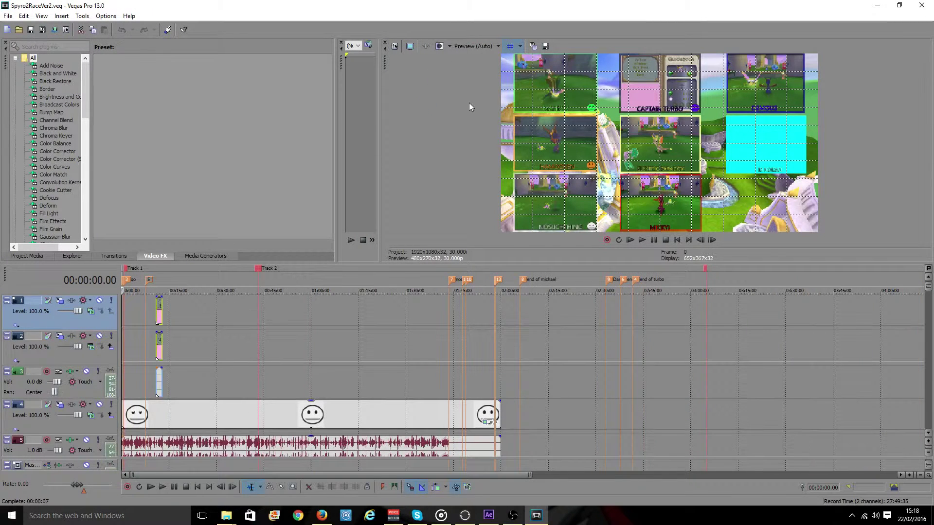
pyautogui.click(485, 45)
pyautogui.moveTo(470, 93)
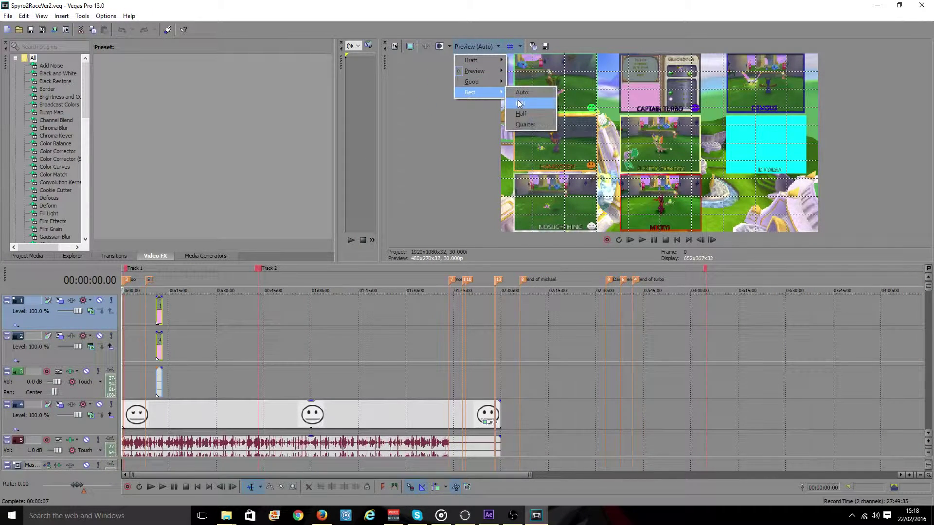
pyautogui.click(519, 103)
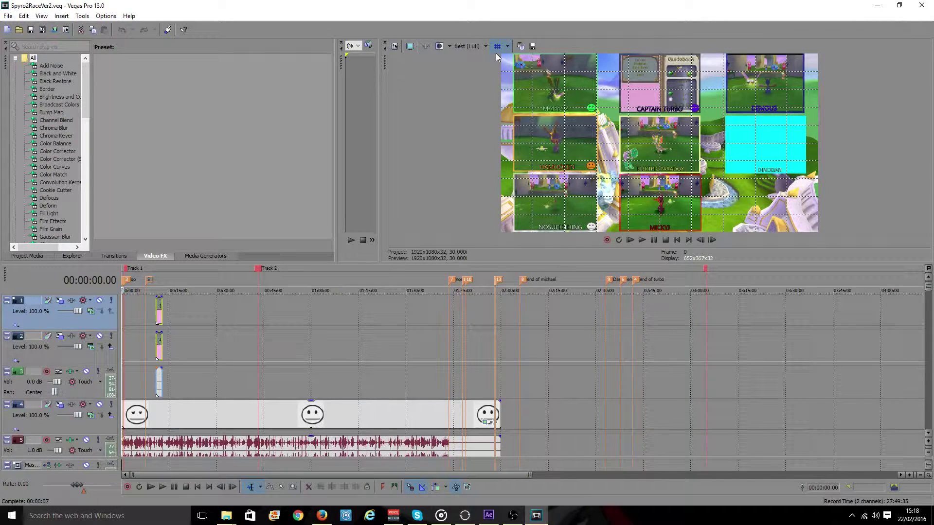
pyautogui.click(496, 47)
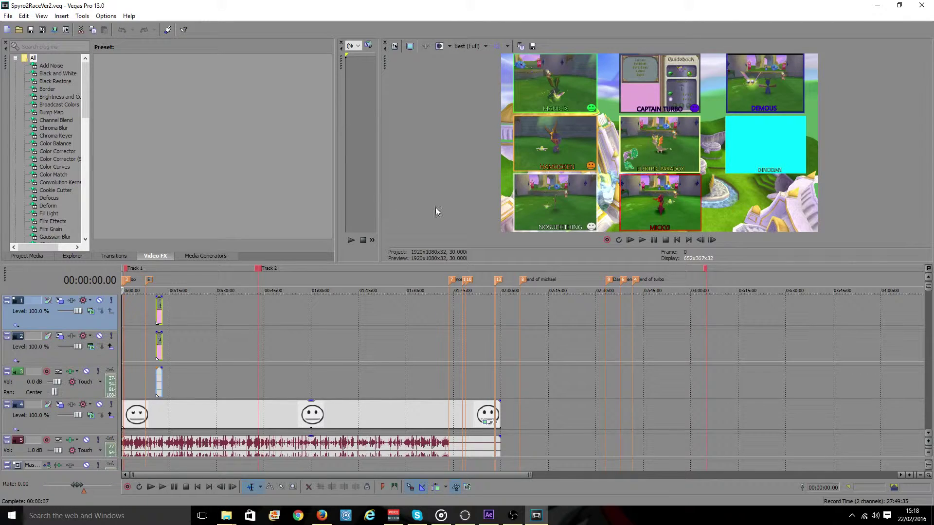
pyautogui.moveTo(548, 266); pyautogui.dragTo(499, 330)
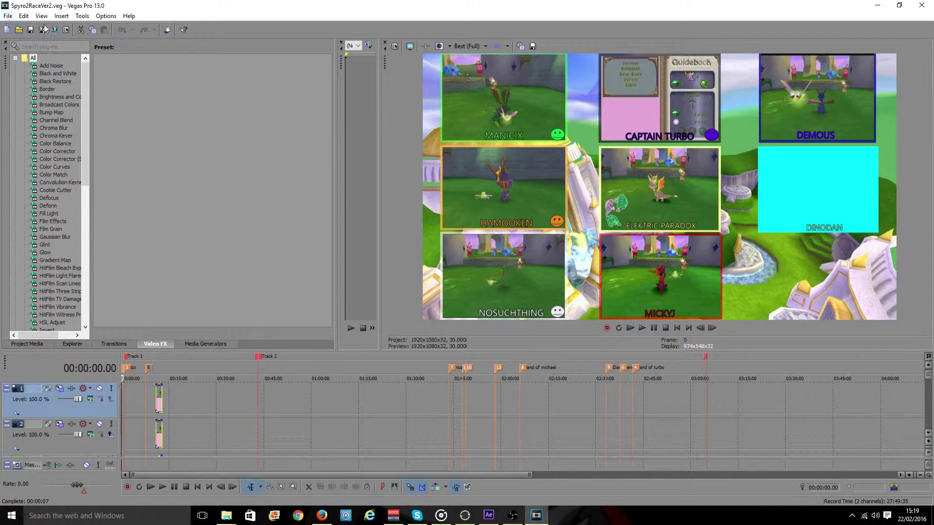
# - Create a new project with its frame rate set to 30 fps
pyautogui.click(7, 16)
pyautogui.click(14, 28)
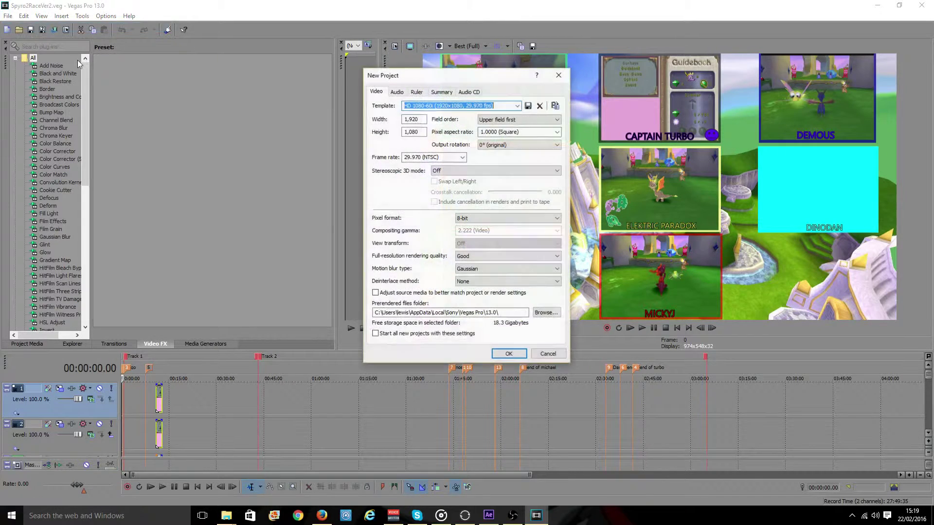
pyautogui.click(423, 157)
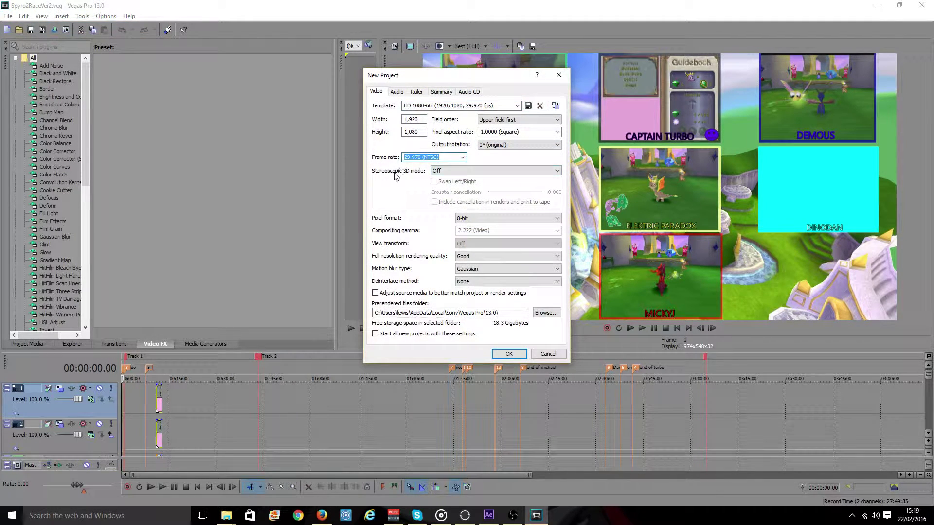
pyautogui.write('30')
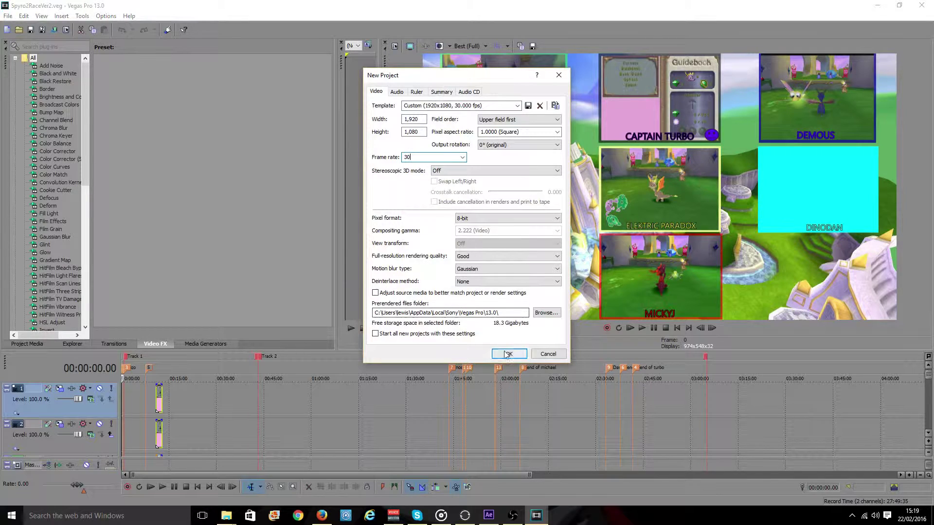
pyautogui.click(507, 354)
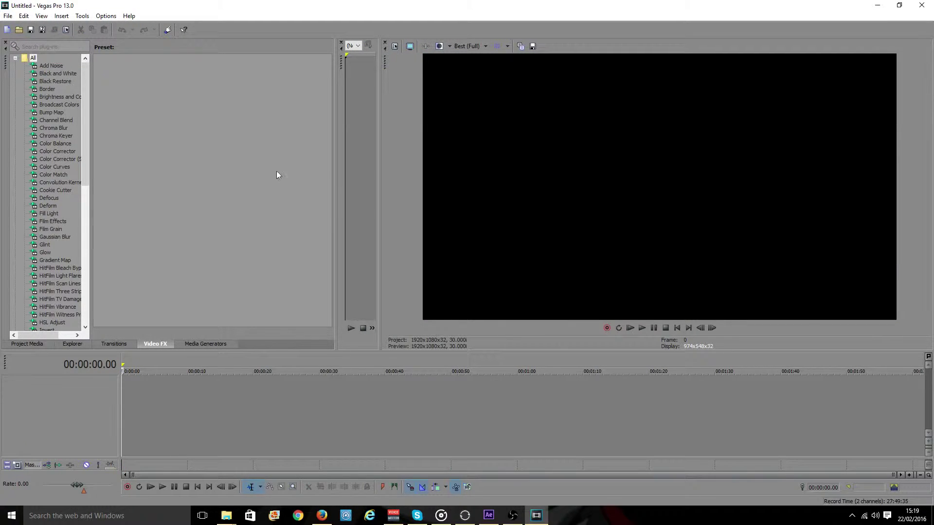
# - Set the preview quality to Preview (Auto)
pyautogui.click(468, 47)
pyautogui.moveTo(475, 72)
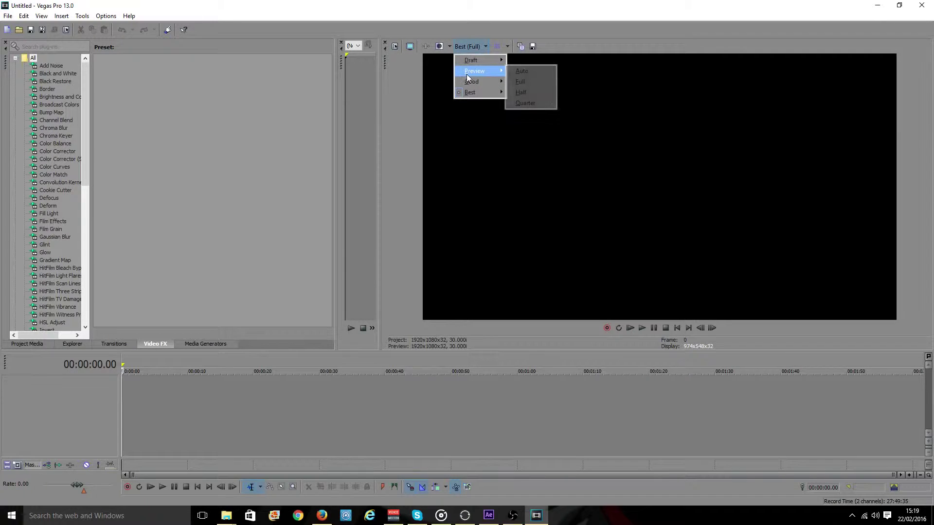
pyautogui.click(523, 73)
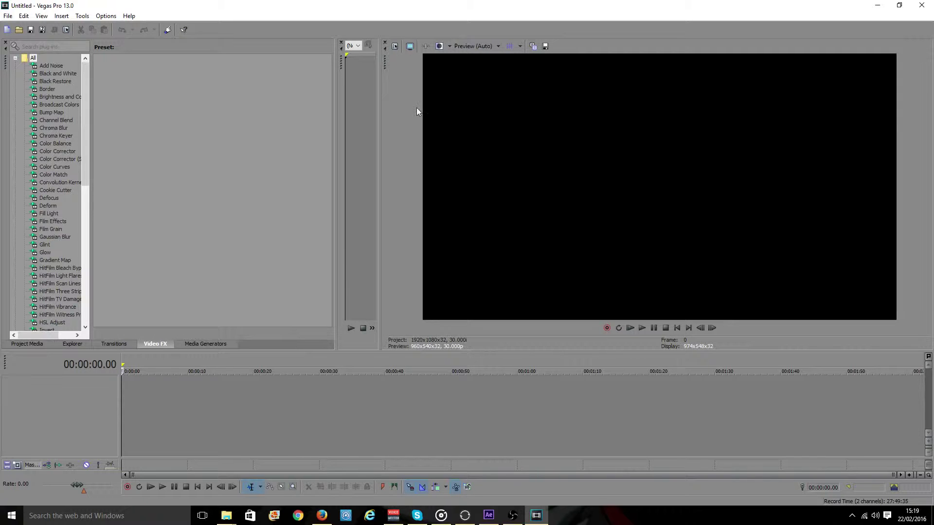
# - Import the Manic gameplay video from the Manic folder, keeping the current project settings
pyautogui.hotkey('ctrl', 'o')
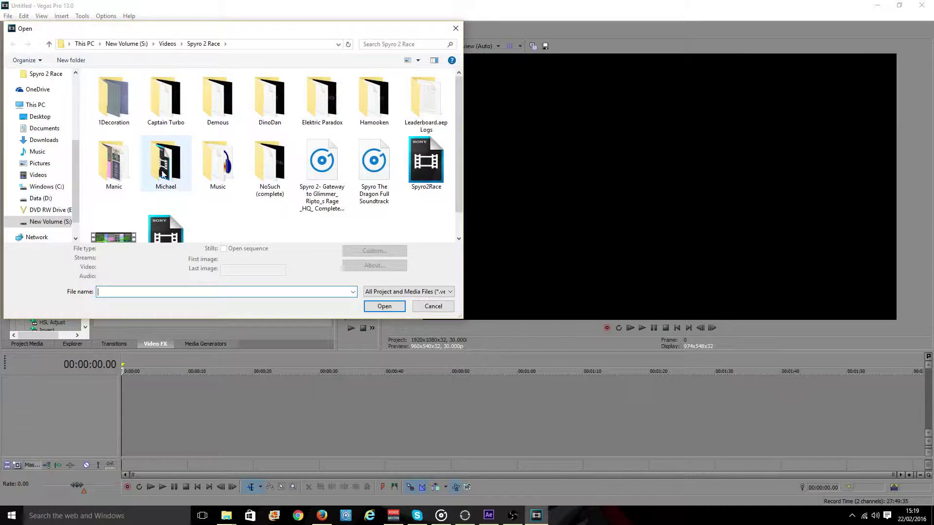
pyautogui.doubleClick(129, 161)
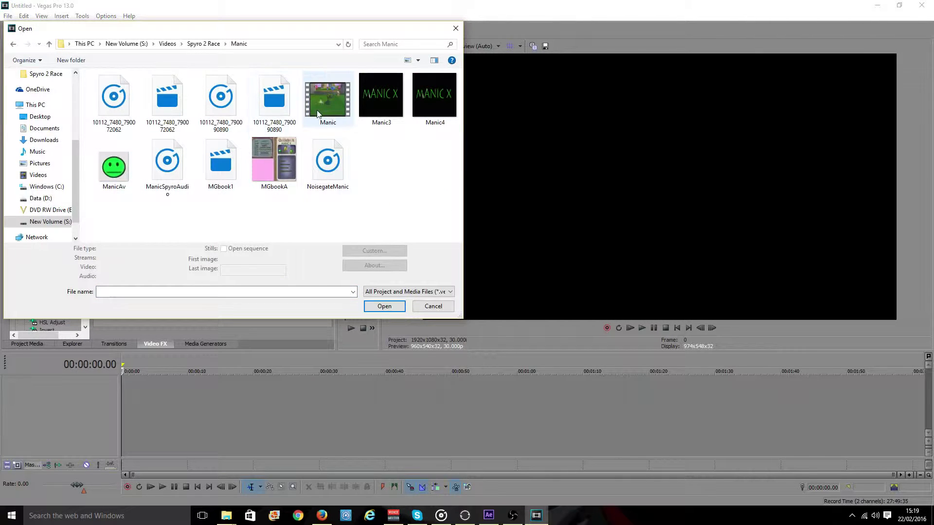
pyautogui.click(374, 309)
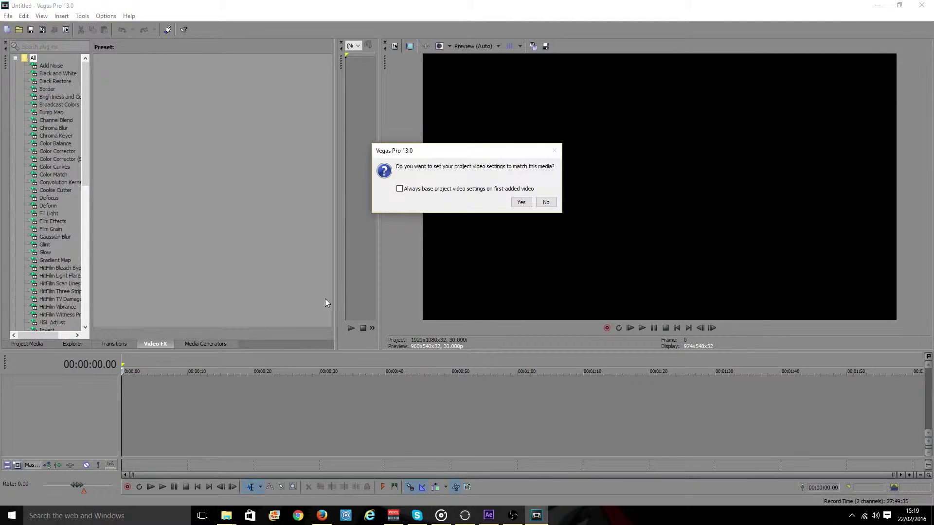
pyautogui.click(546, 202)
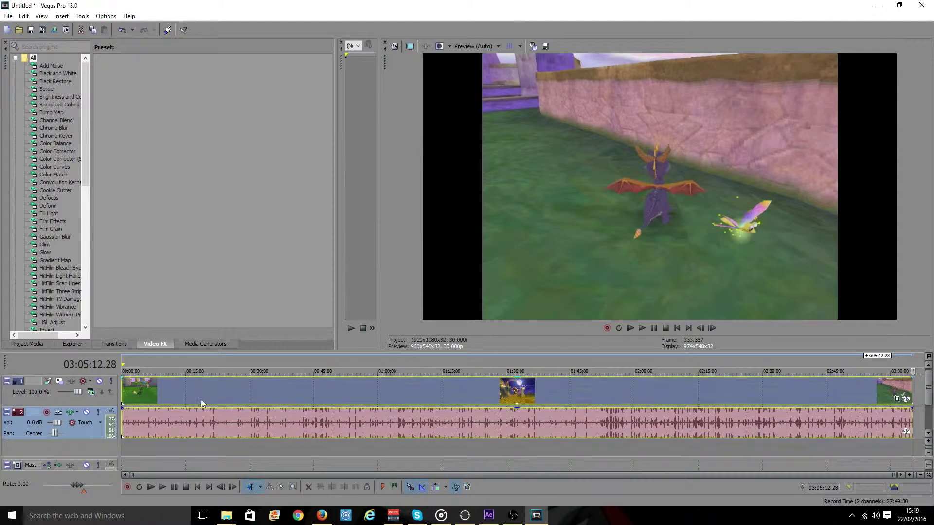
pyautogui.click(211, 392)
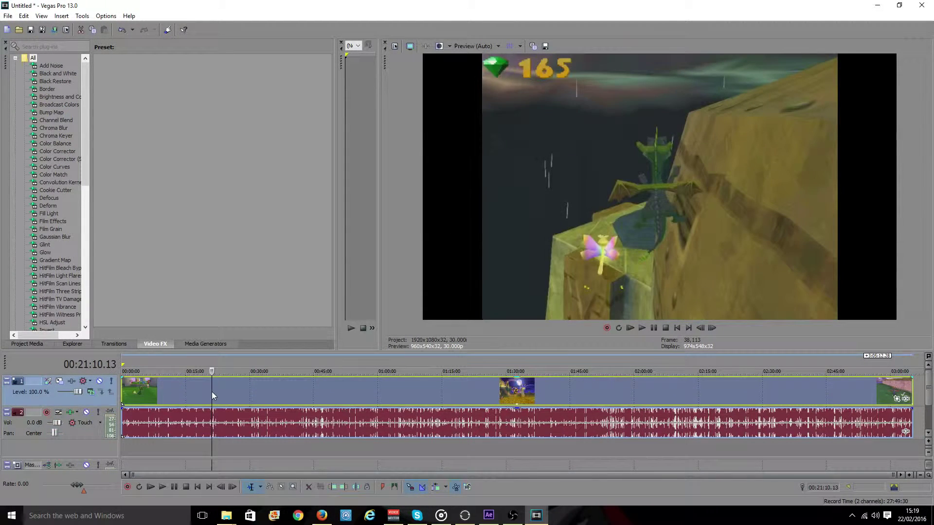
# - Rename the video track ManicVid and the audio track ManicAud
pyautogui.doubleClick(33, 384)
pyautogui.write('M')
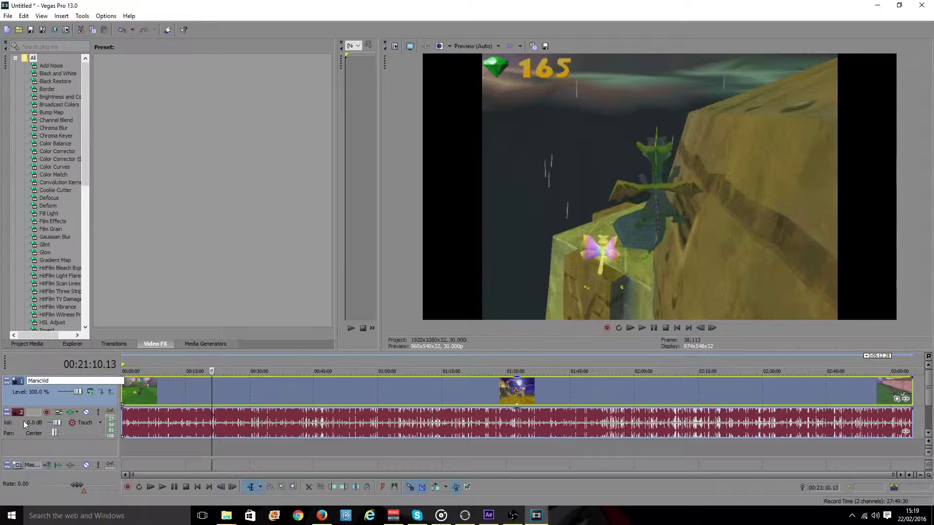
pyautogui.write('anicVid')
pyautogui.press('Tab')
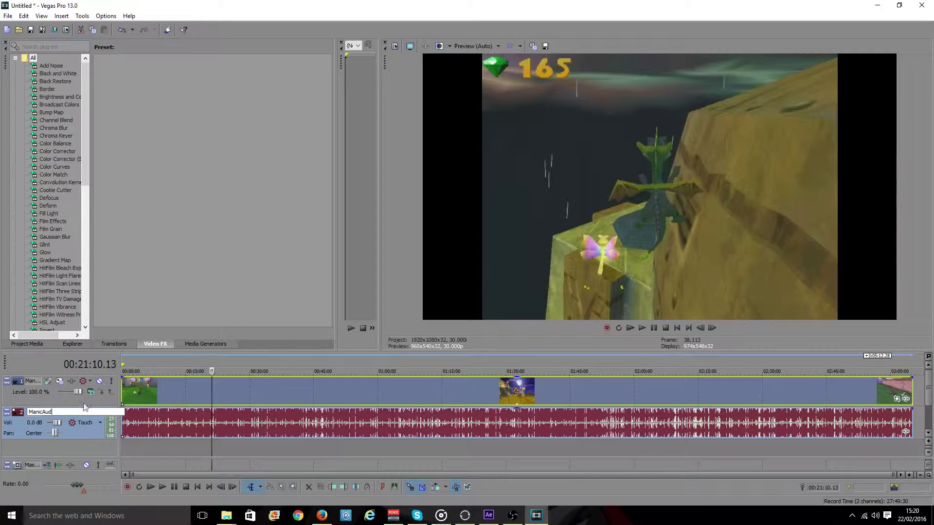
pyautogui.press('Return')
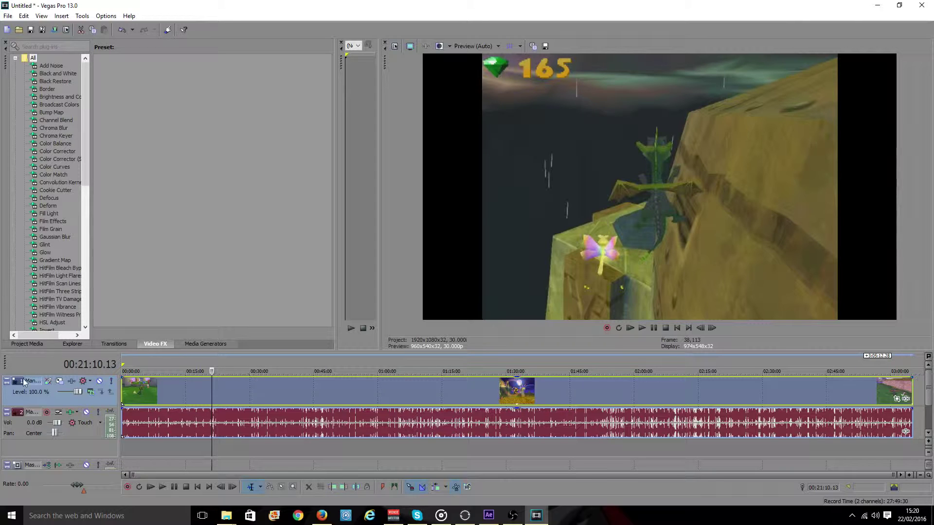
# - Insert a new video track and import spyro2race_hamooken from the Hamooken folder
pyautogui.rightClick(57, 399)
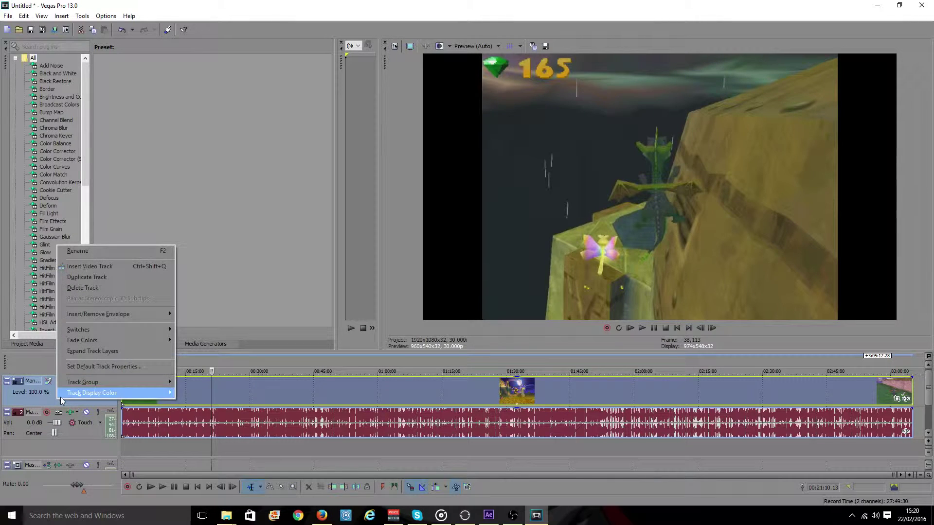
pyautogui.click(108, 267)
pyautogui.click(153, 386)
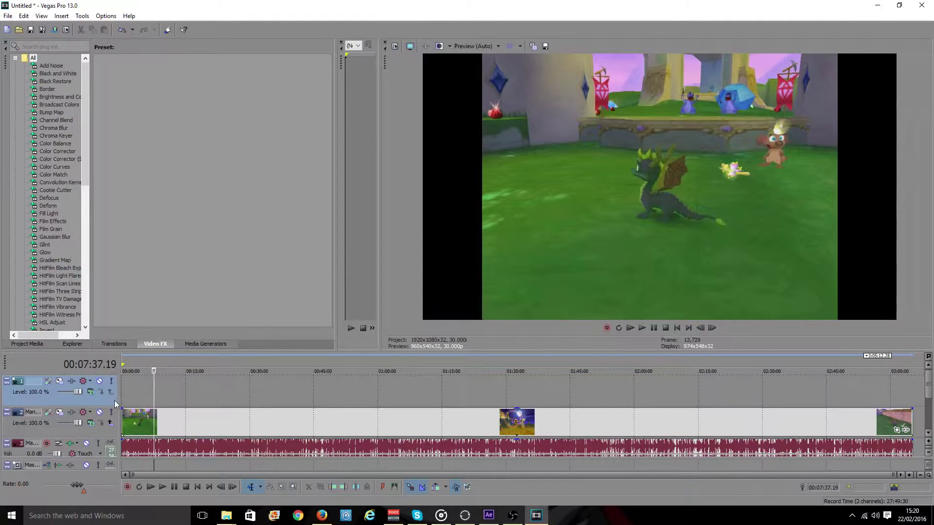
pyautogui.hotkey('ctrl', 'o')
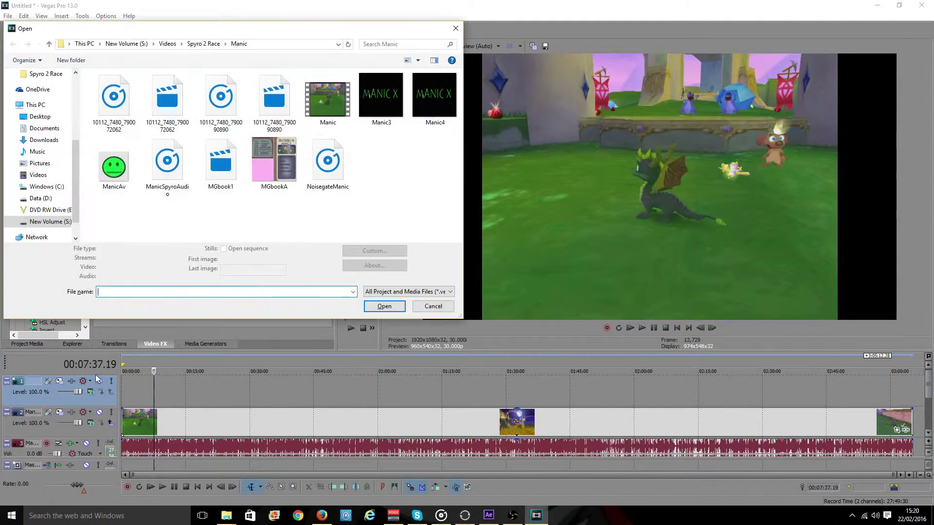
pyautogui.click(205, 43)
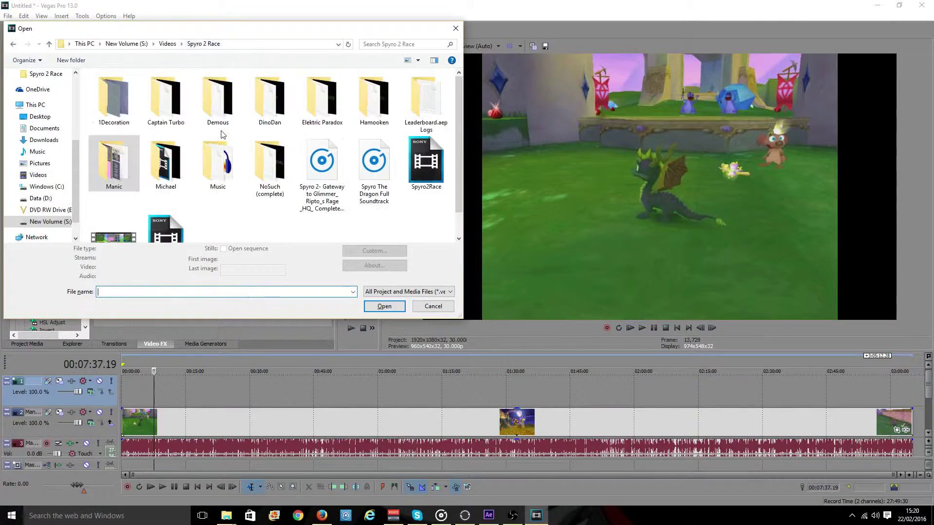
pyautogui.doubleClick(374, 102)
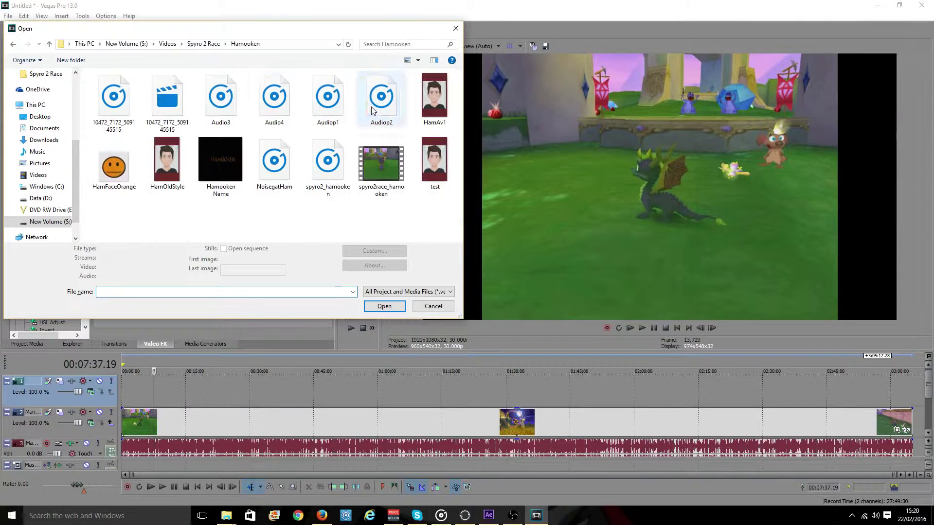
pyautogui.click(380, 168)
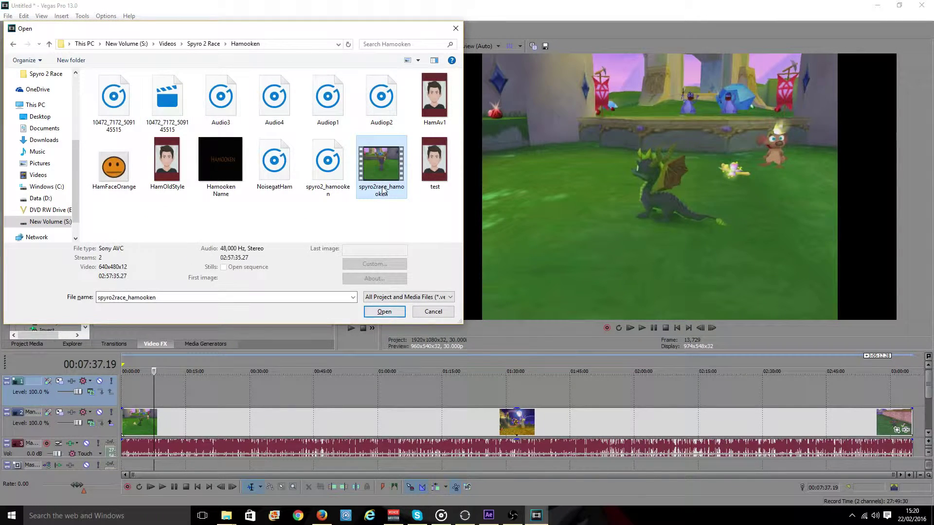
pyautogui.click(384, 306)
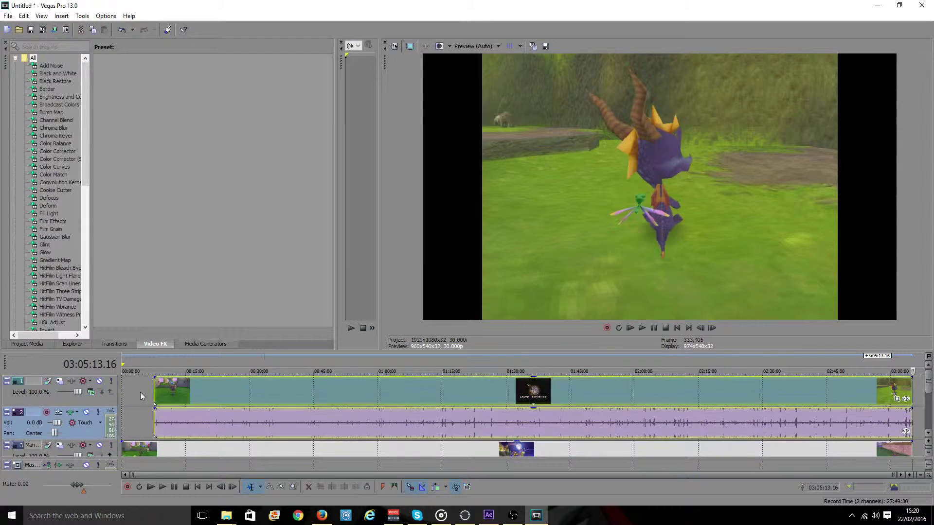
# - Name the new video track HamVid and the new audio track HamAud
pyautogui.doubleClick(35, 382)
pyautogui.write('Ha')
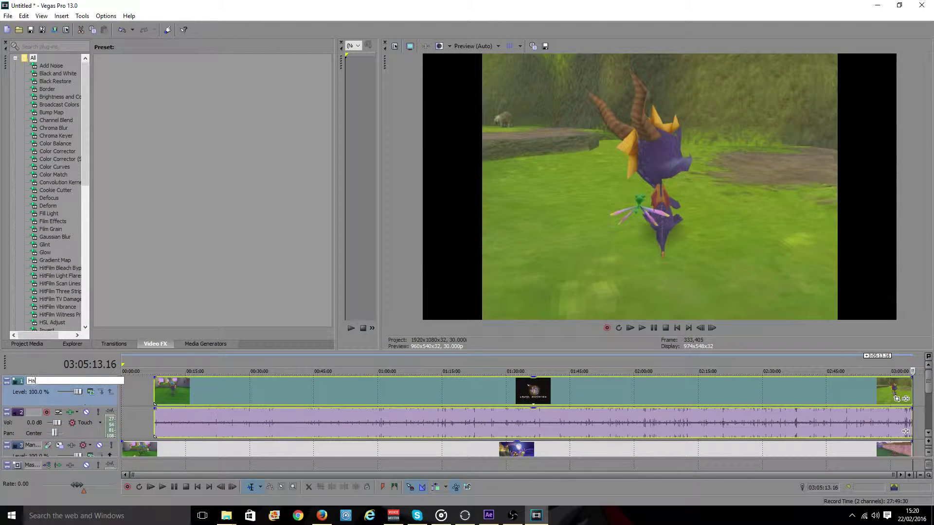
pyautogui.write('mVid')
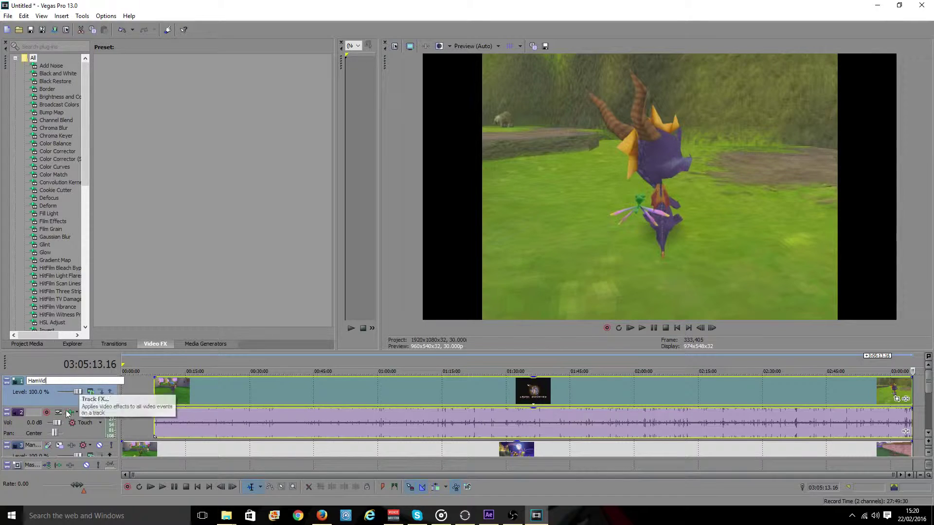
pyautogui.doubleClick(35, 413)
pyautogui.write('Ham')
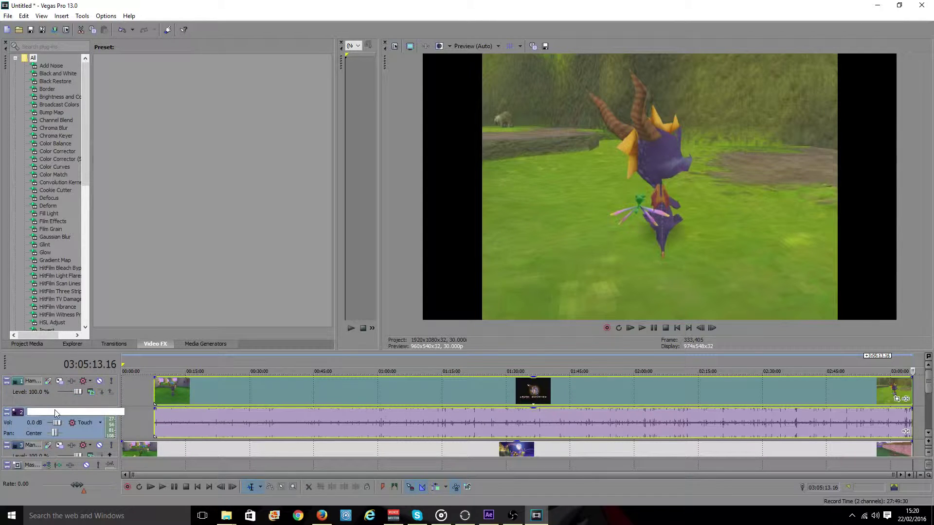
pyautogui.write('Aud')
pyautogui.press('Return')
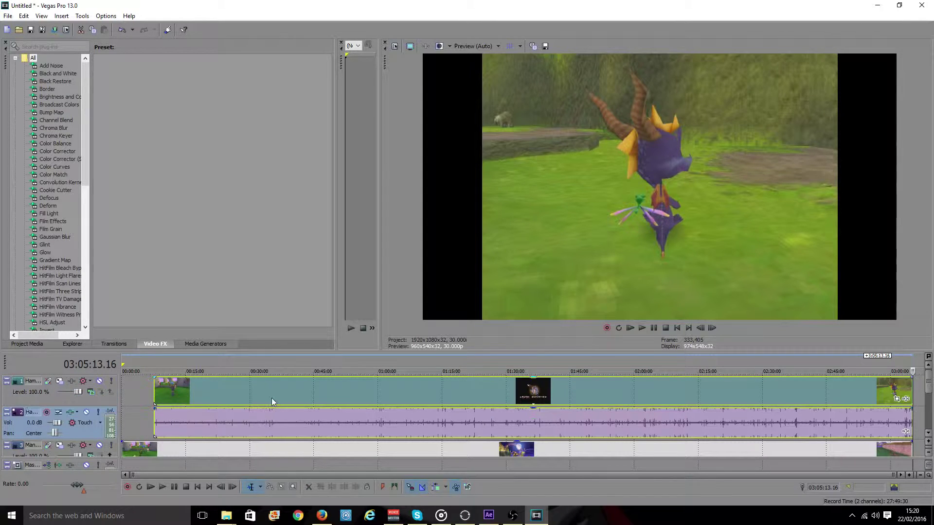
# - Drag the Ham video and audio clips to 00:00, then undo a trial opacity change
pyautogui.click(271, 398)
pyautogui.moveTo(284, 398); pyautogui.dragTo(177, 380)
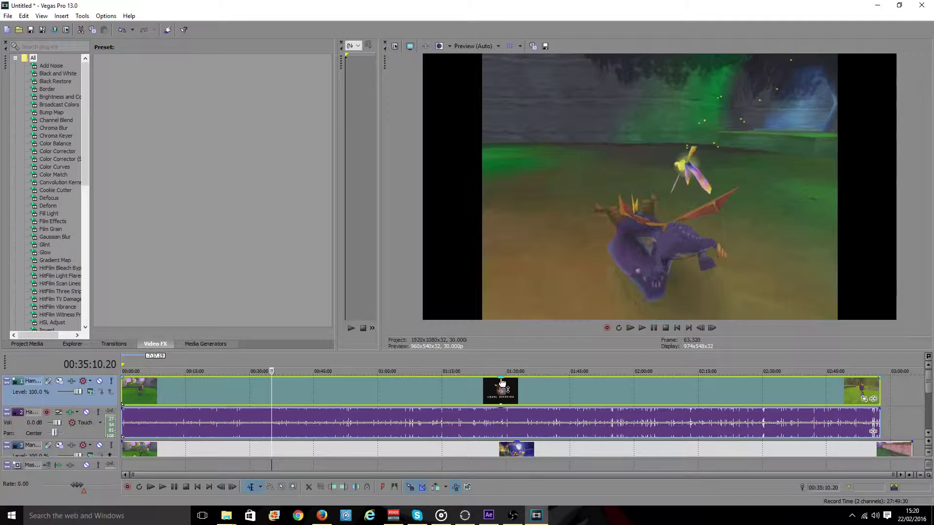
pyautogui.moveTo(501, 379); pyautogui.dragTo(501, 423)
pyautogui.click(246, 392)
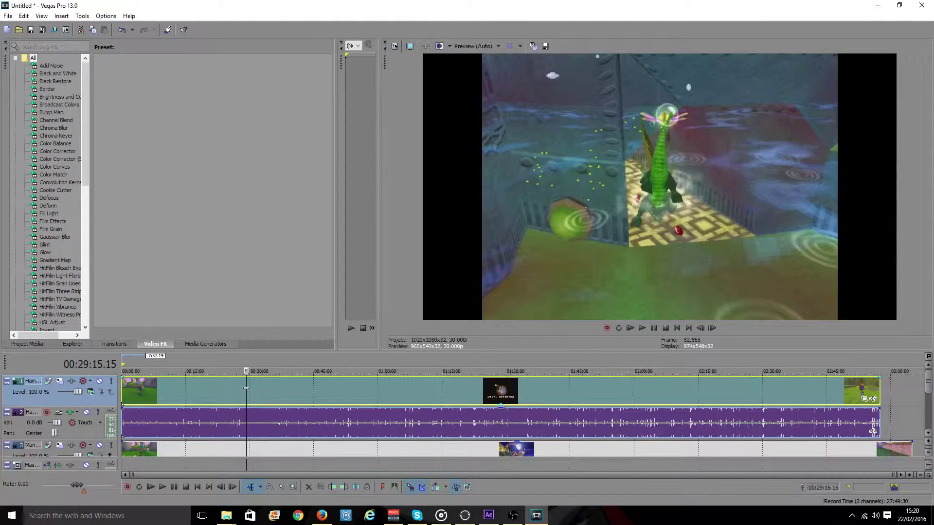
pyautogui.moveTo(502, 406)
pyautogui.mouseDown()
pyautogui.moveTo(502, 386)
pyautogui.moveTo(510, 416)
pyautogui.mouseUp()
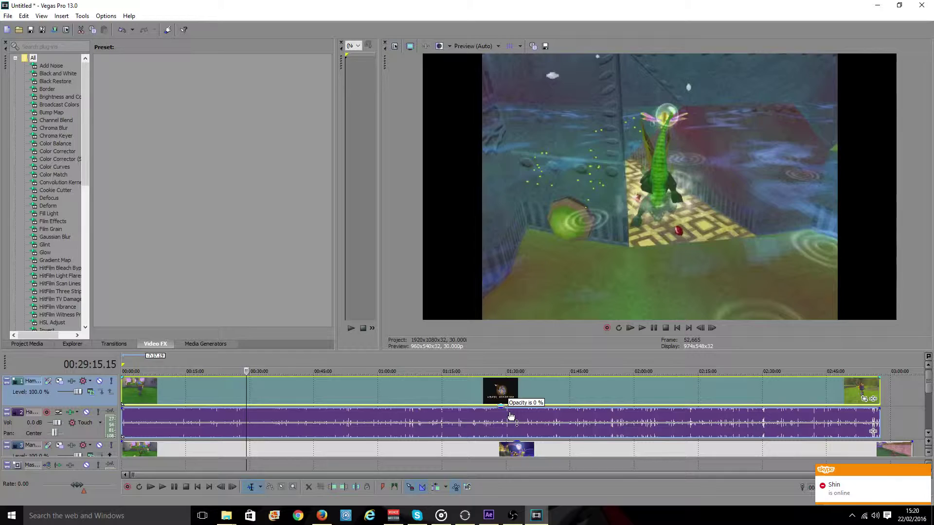
pyautogui.hotkey('ctrl', 'z')
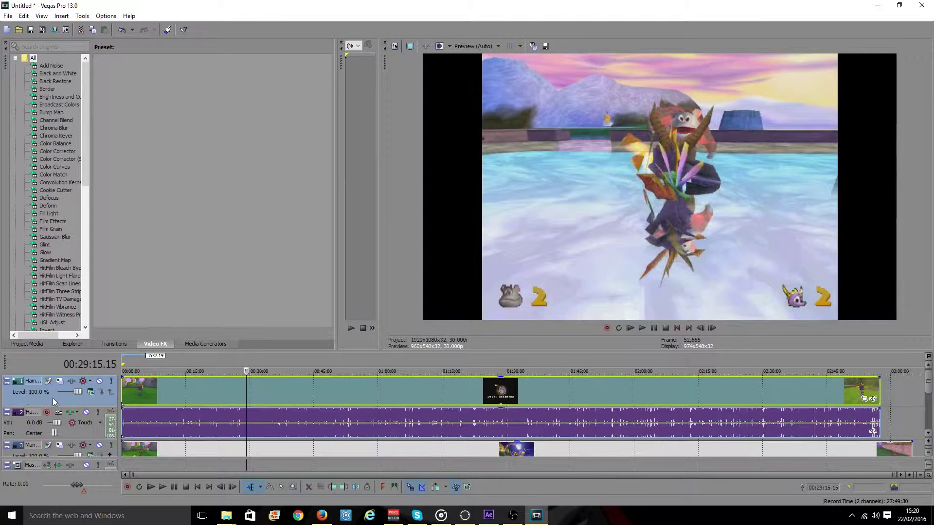
# - Delete the Ham video and audio tracks and select the remaining Manic gameplay clip
pyautogui.press('Delete')
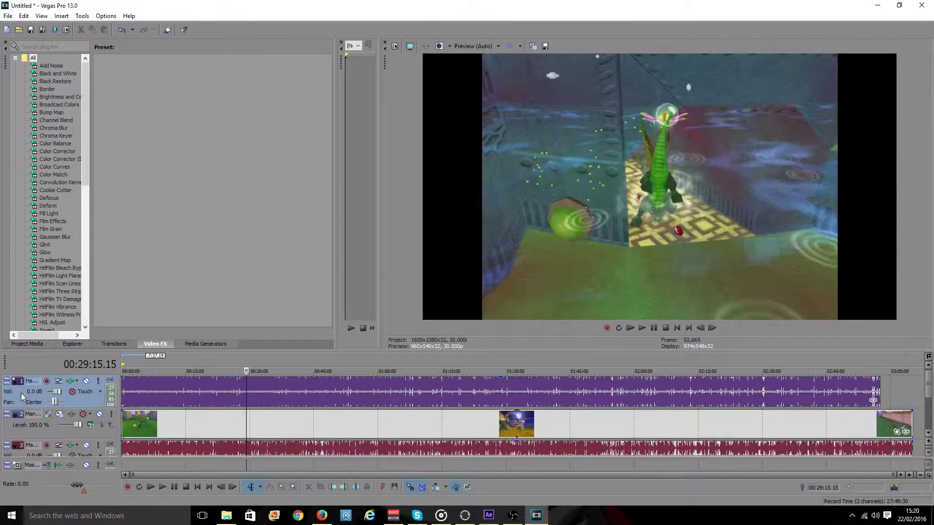
pyautogui.press('Delete')
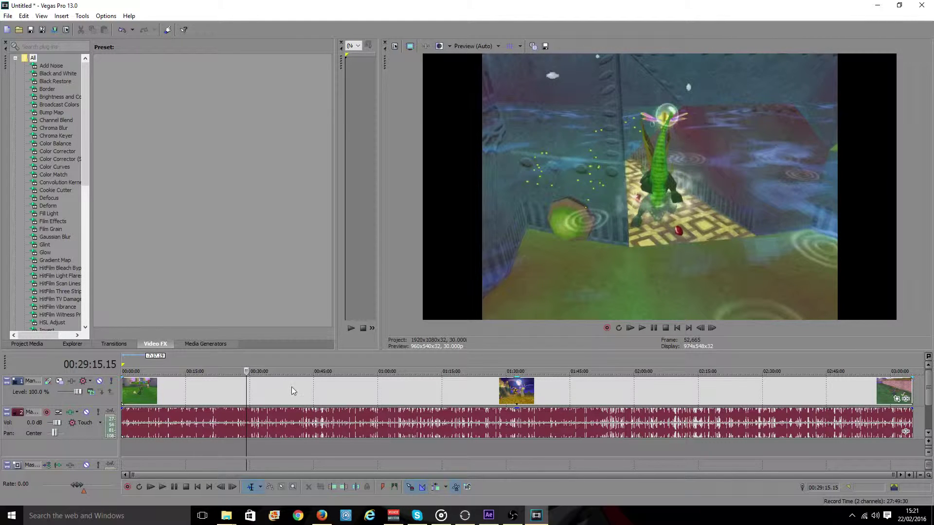
pyautogui.click(337, 384)
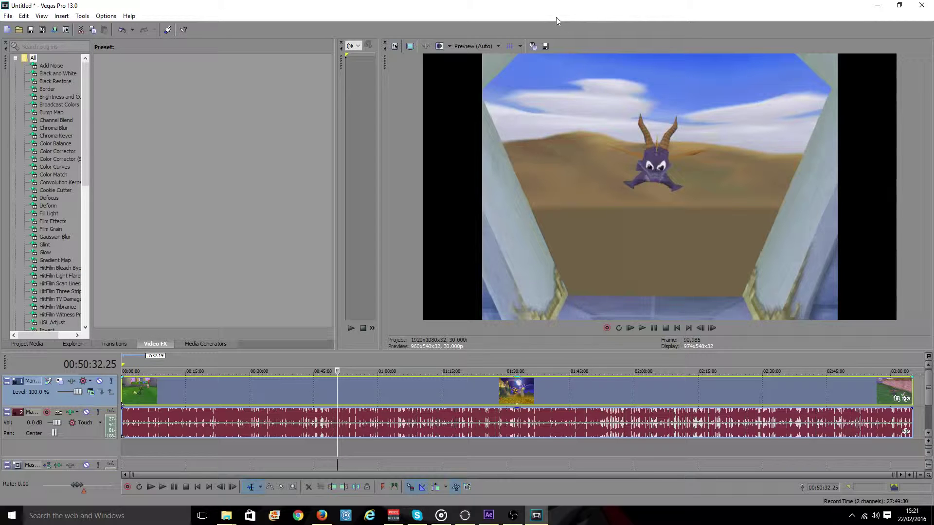
# - Restore the Vegas window and place the playhead at the end of the first clip
pyautogui.click(795, 384)
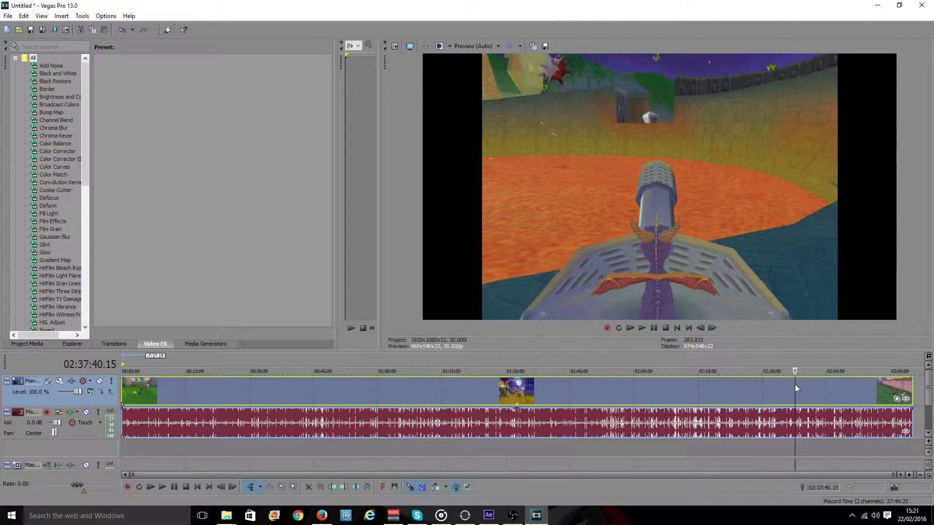
pyautogui.doubleClick(492, 9)
pyautogui.moveTo(494, 22); pyautogui.dragTo(424, 31)
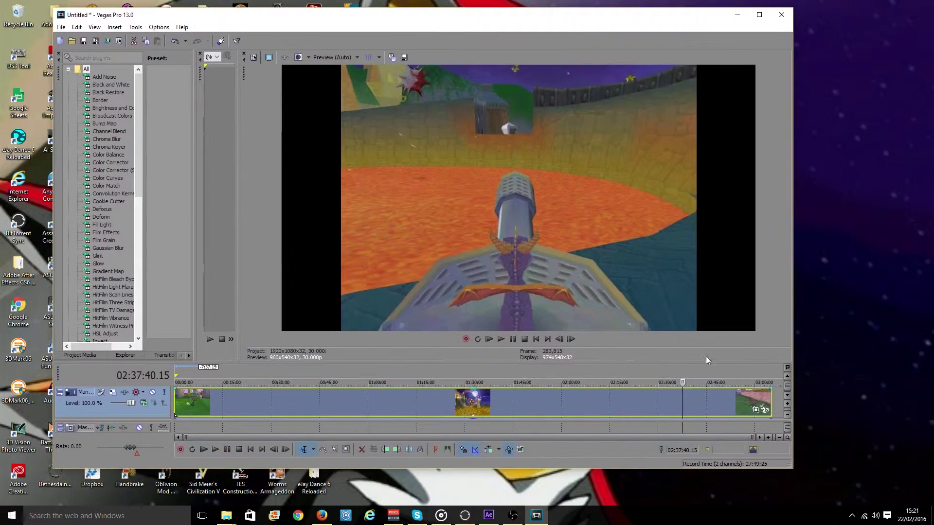
pyautogui.click(776, 396)
# - Import spyro2race_hamooken so it follows the first clip at about 03:03
pyautogui.hotkey('ctrl', 'o')
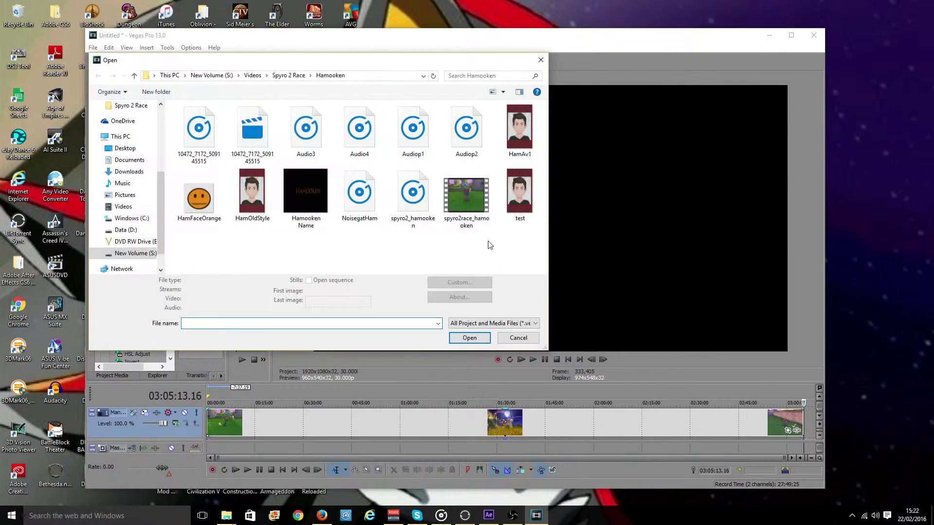
pyautogui.click(466, 194)
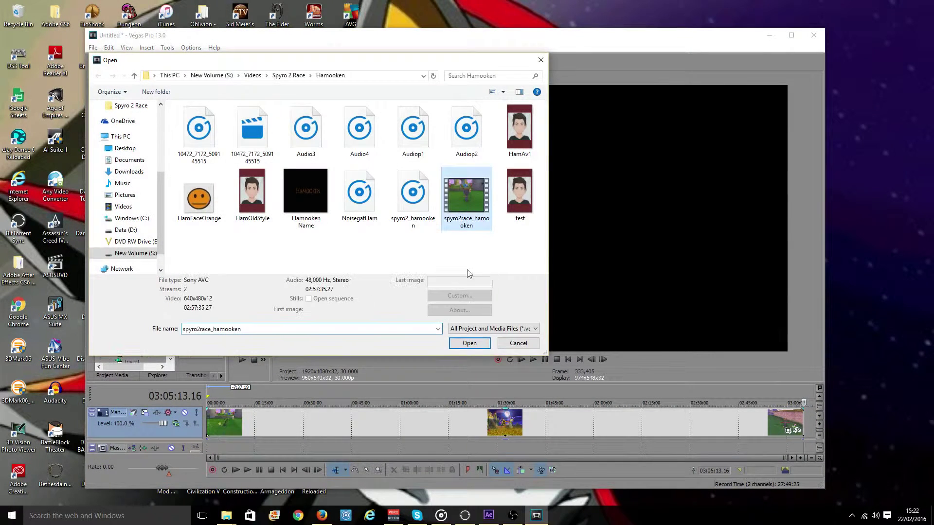
pyautogui.click(469, 343)
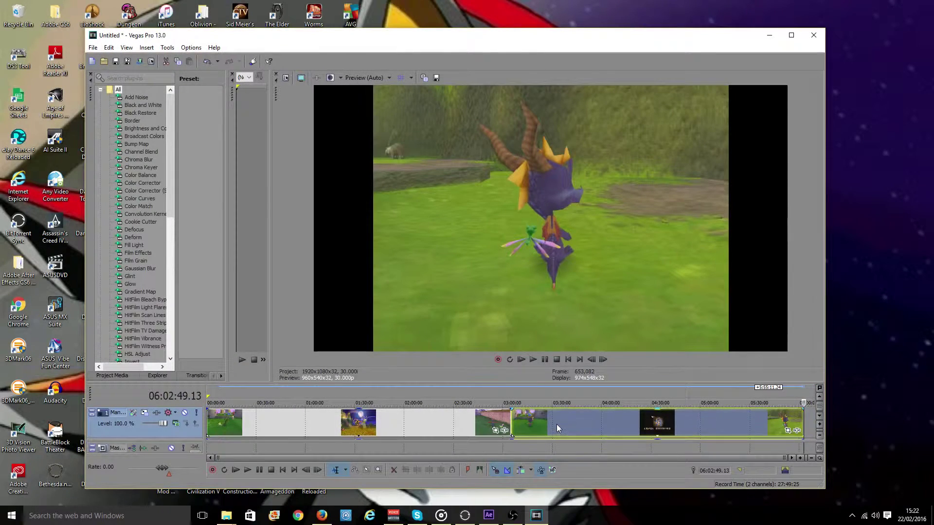
pyautogui.moveTo(508, 382); pyautogui.dragTo(506, 332)
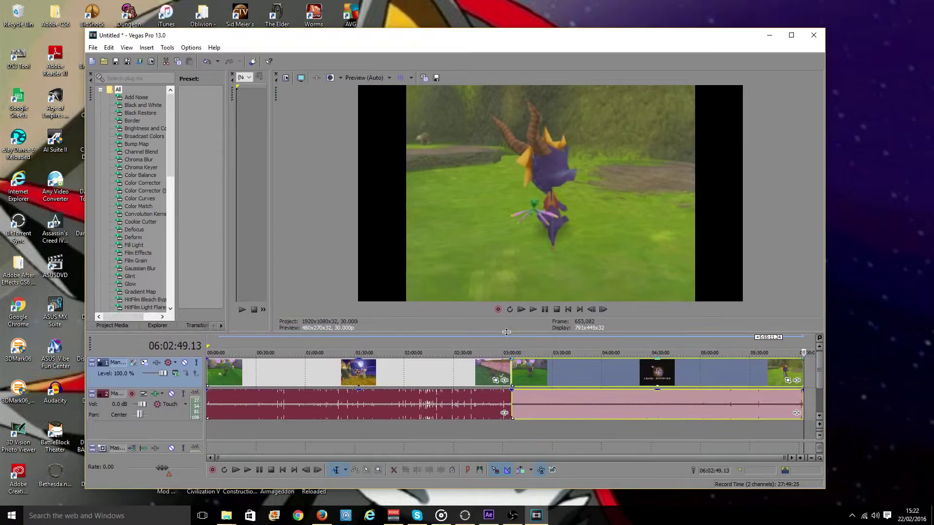
pyautogui.click(547, 372)
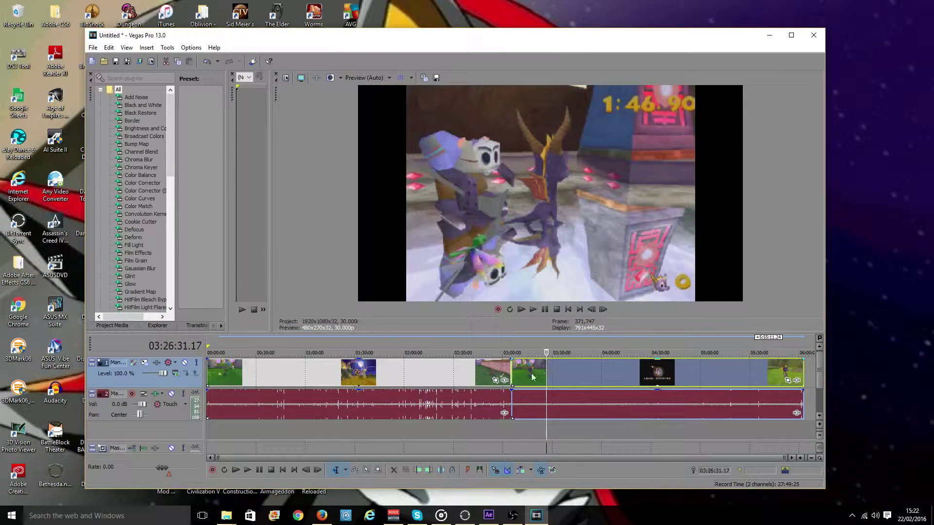
pyautogui.click(484, 374)
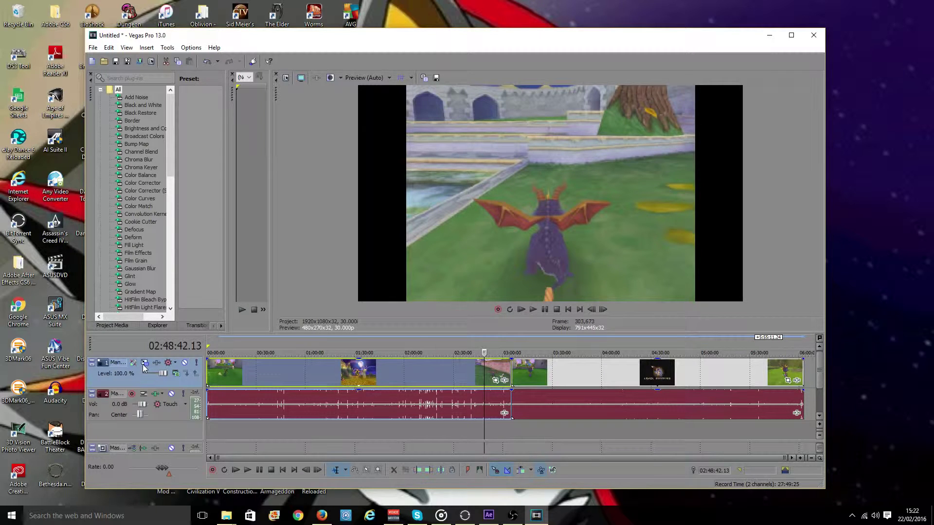
# - Turn on the preview grid and start shrinking the ManicVid frame in Track Motion
pyautogui.click(401, 79)
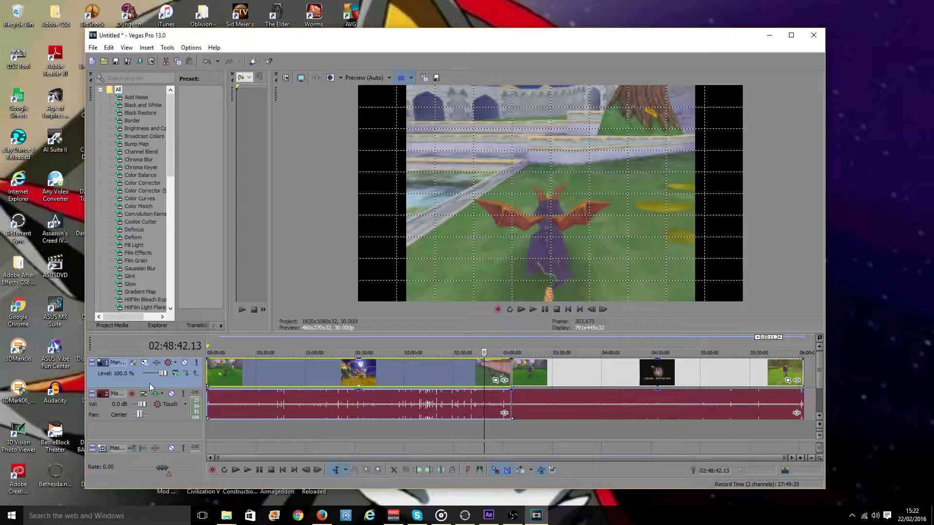
pyautogui.click(133, 363)
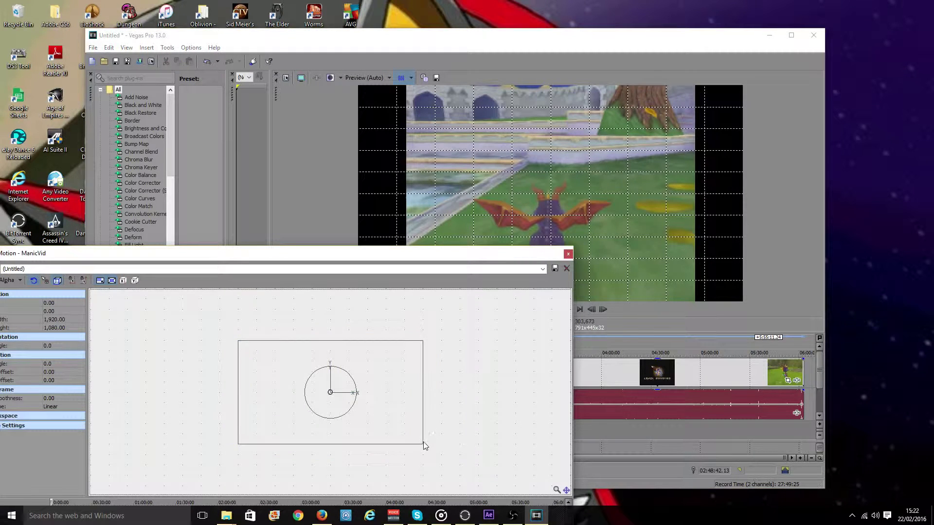
pyautogui.moveTo(423, 445); pyautogui.dragTo(390, 425)
pyautogui.moveTo(372, 254); pyautogui.dragTo(457, 124)
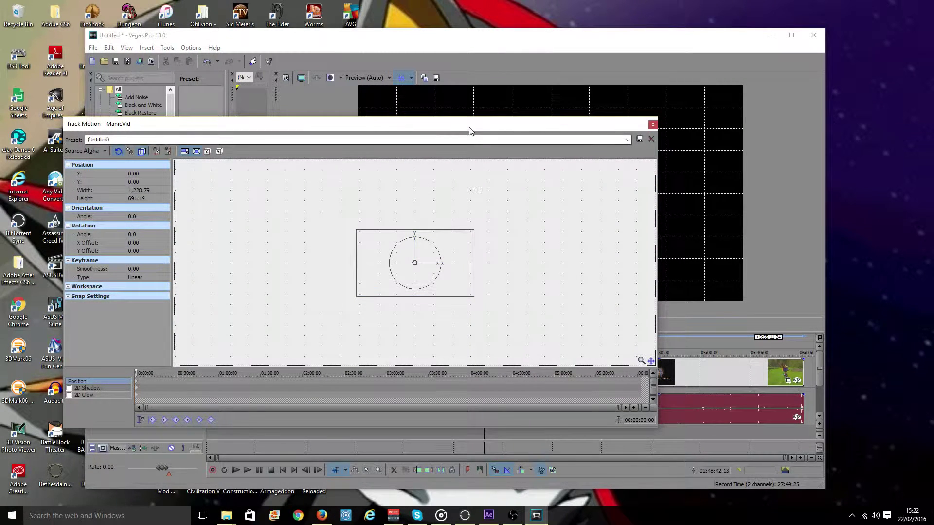
pyautogui.moveTo(470, 130); pyautogui.dragTo(465, 235)
pyautogui.moveTo(468, 400); pyautogui.dragTo(481, 412)
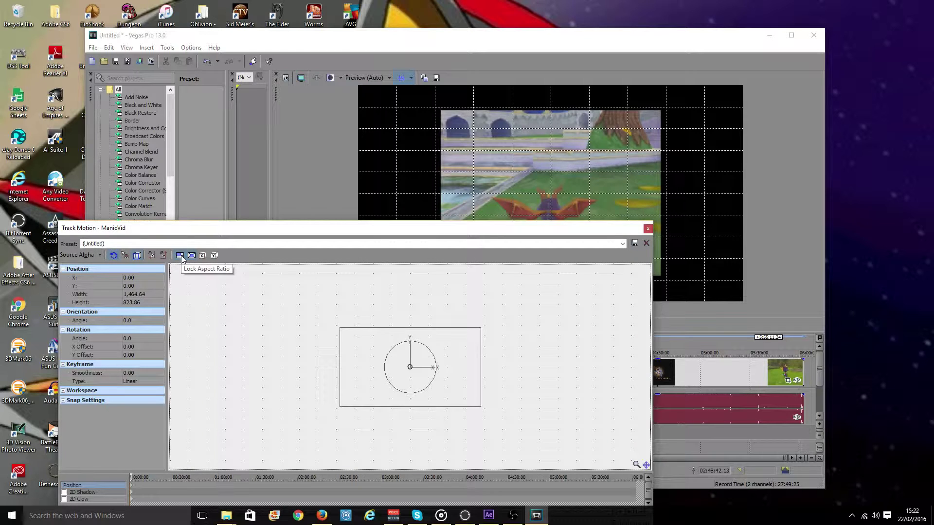
pyautogui.moveTo(449, 232); pyautogui.dragTo(470, 295)
pyautogui.moveTo(500, 470)
pyautogui.mouseDown()
pyautogui.moveTo(442, 446)
pyautogui.moveTo(496, 454)
pyautogui.moveTo(486, 415)
pyautogui.moveTo(437, 466)
pyautogui.moveTo(483, 469)
pyautogui.moveTo(470, 449)
pyautogui.moveTo(521, 460)
pyautogui.moveTo(546, 448)
pyautogui.moveTo(548, 467)
pyautogui.moveTo(503, 455)
pyautogui.moveTo(501, 469)
pyautogui.mouseUp()
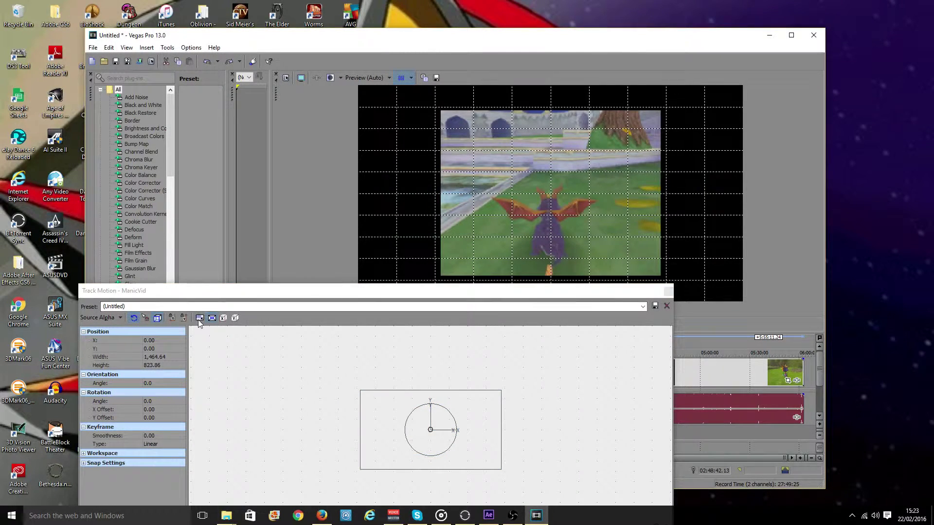
# - Position the ManicVid frame top-left at about 1092×614 and close Track Motion
pyautogui.click(253, 344)
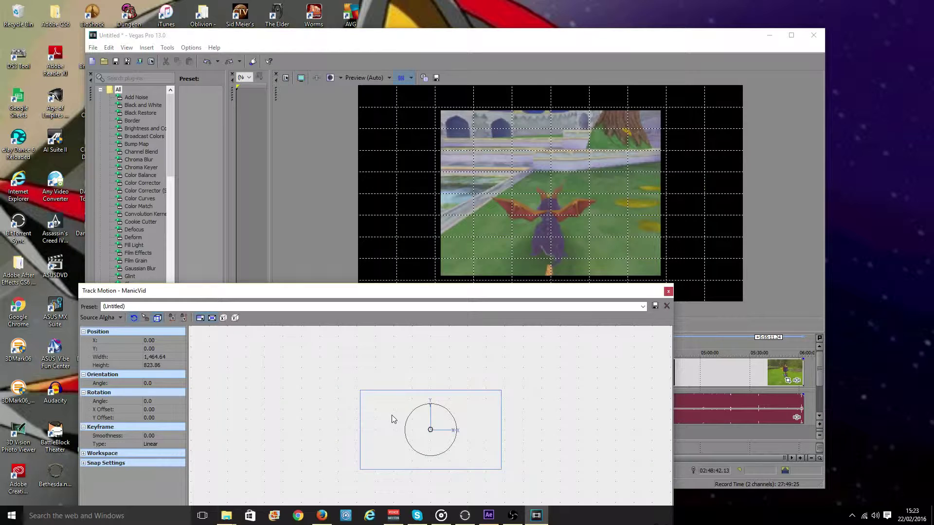
pyautogui.moveTo(391, 415); pyautogui.dragTo(351, 401)
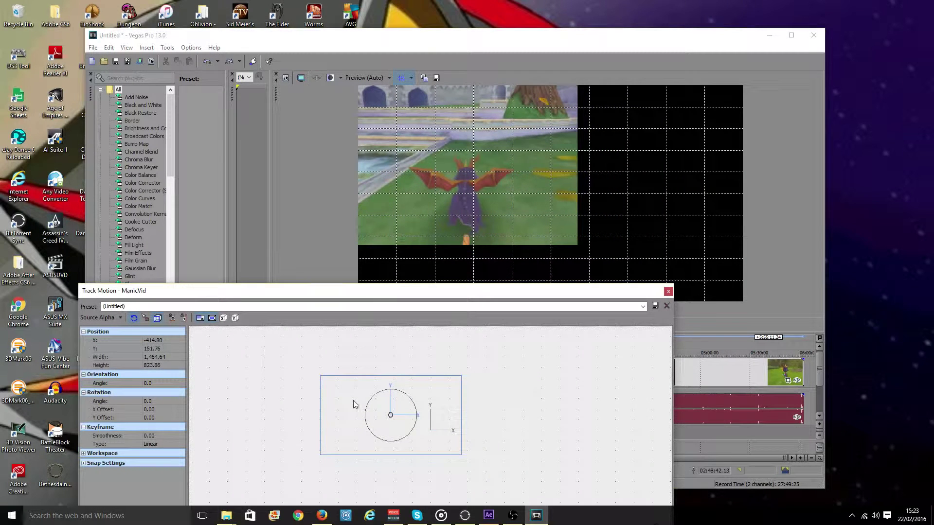
pyautogui.moveTo(461, 455); pyautogui.dragTo(417, 431)
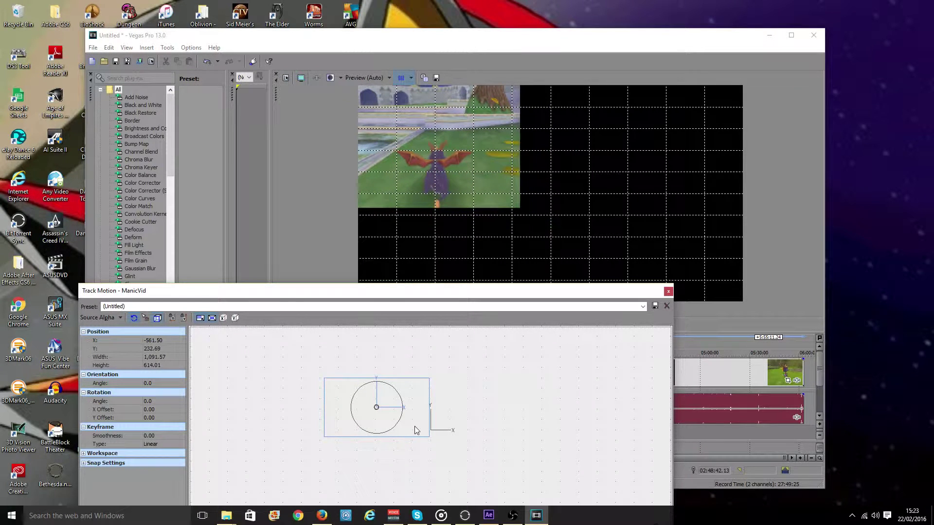
pyautogui.click(667, 293)
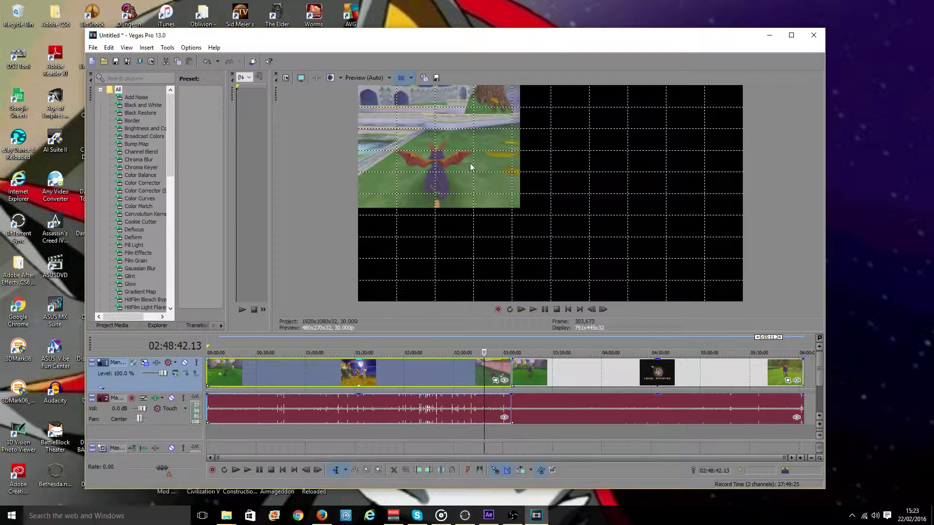
# - Duplicate the video track and rename the top copy
pyautogui.rightClick(159, 383)
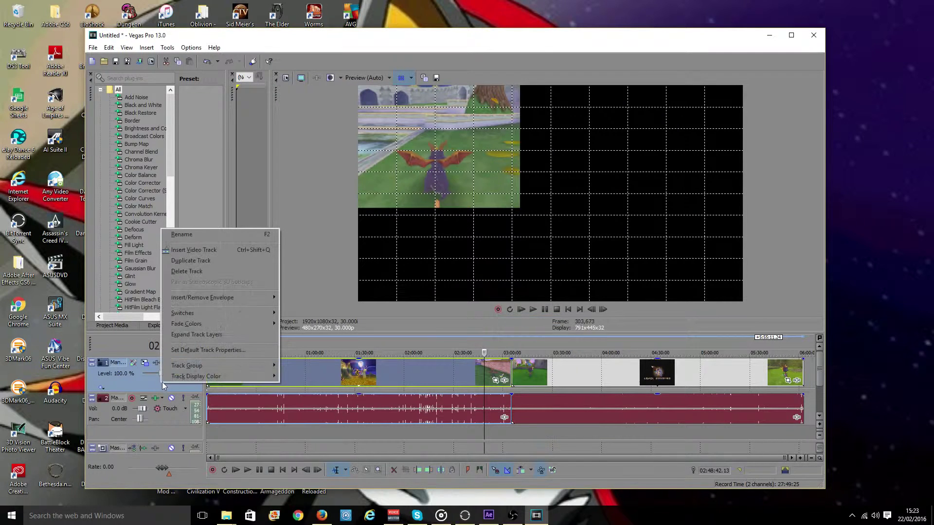
pyautogui.click(212, 261)
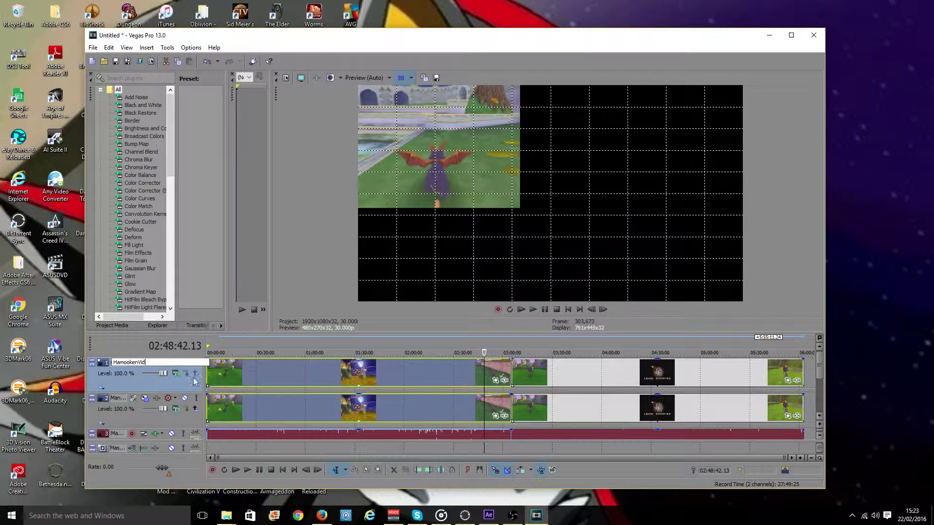
pyautogui.click(130, 418)
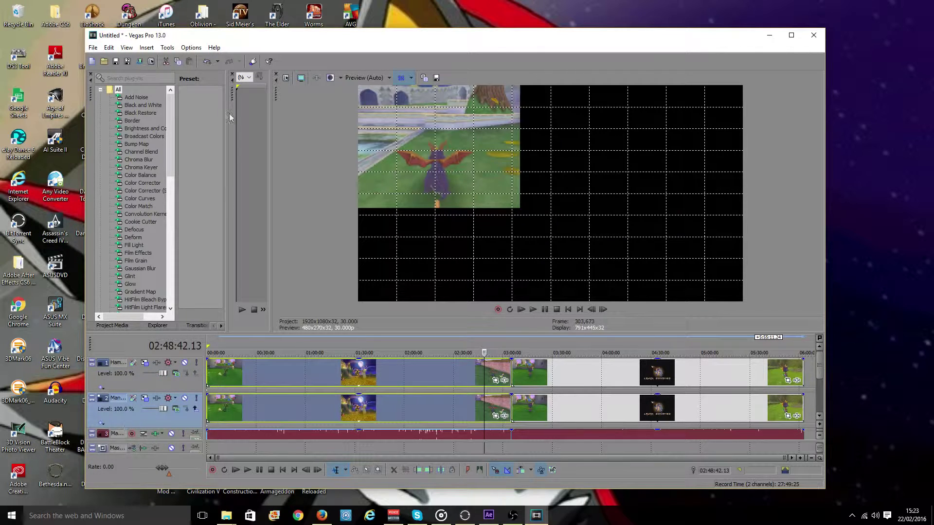
# - Insert an empty audio track beneath the top video track
pyautogui.click(141, 47)
pyautogui.click(163, 59)
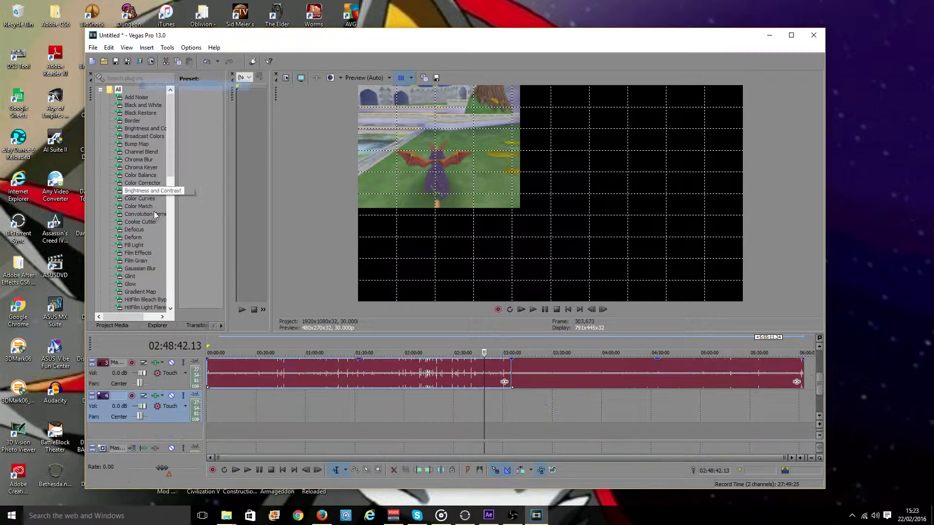
pyautogui.scroll(3, 122, 347)
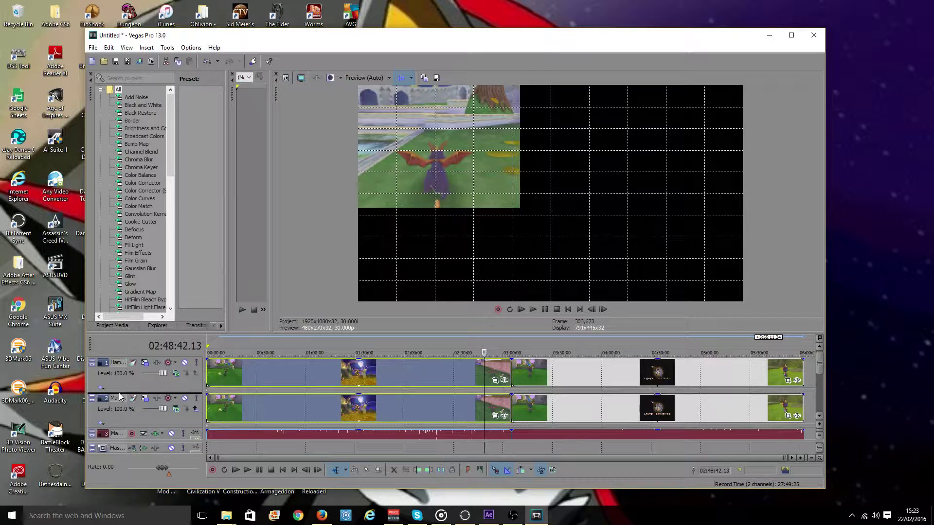
pyautogui.hotkey('ctrl', 'q')
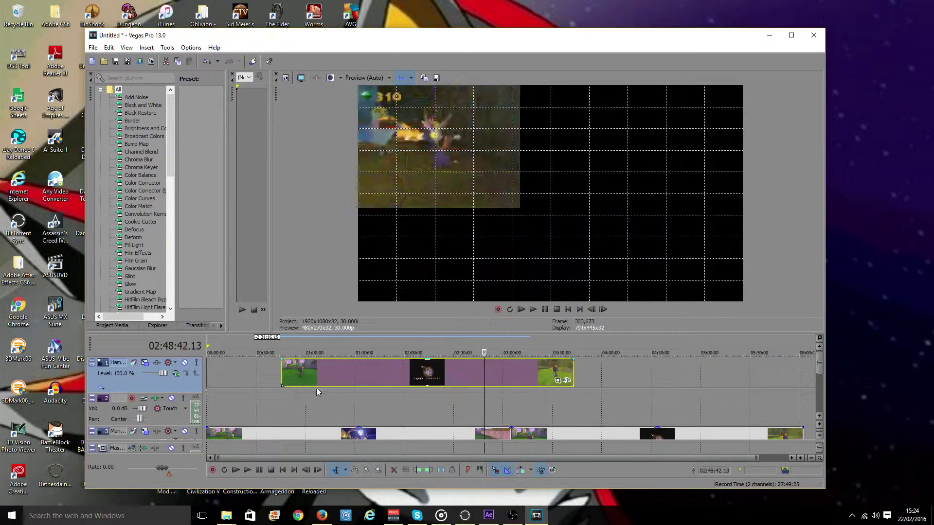
# - Move the HamookenVid frame to the top-right via Track Motion, then enlarge the timeline area
pyautogui.click(268, 369)
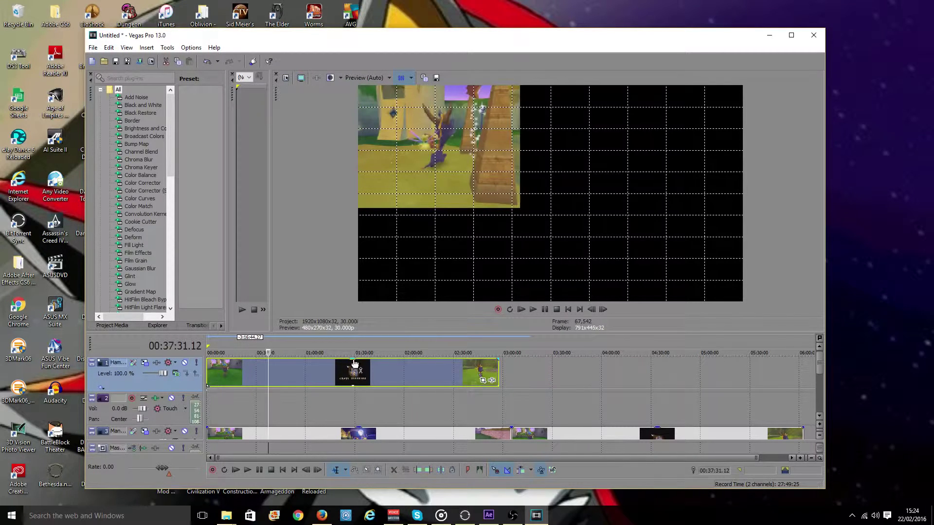
pyautogui.moveTo(355, 361)
pyautogui.mouseDown()
pyautogui.moveTo(354, 386)
pyautogui.moveTo(359, 360)
pyautogui.mouseUp()
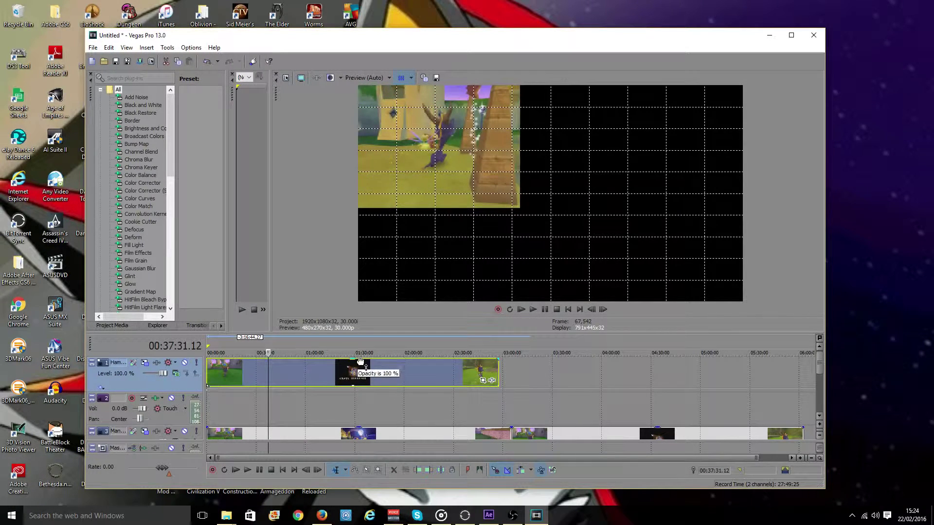
pyautogui.click(145, 363)
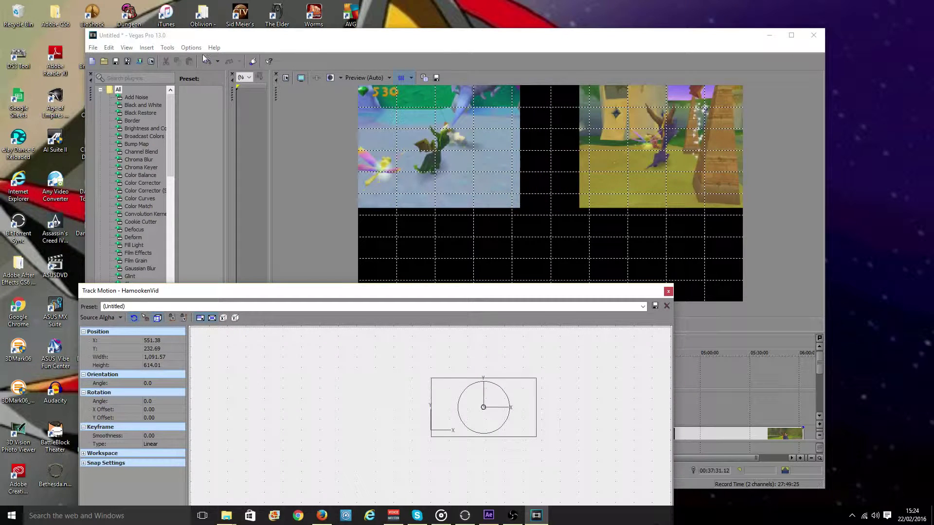
pyautogui.click(668, 291)
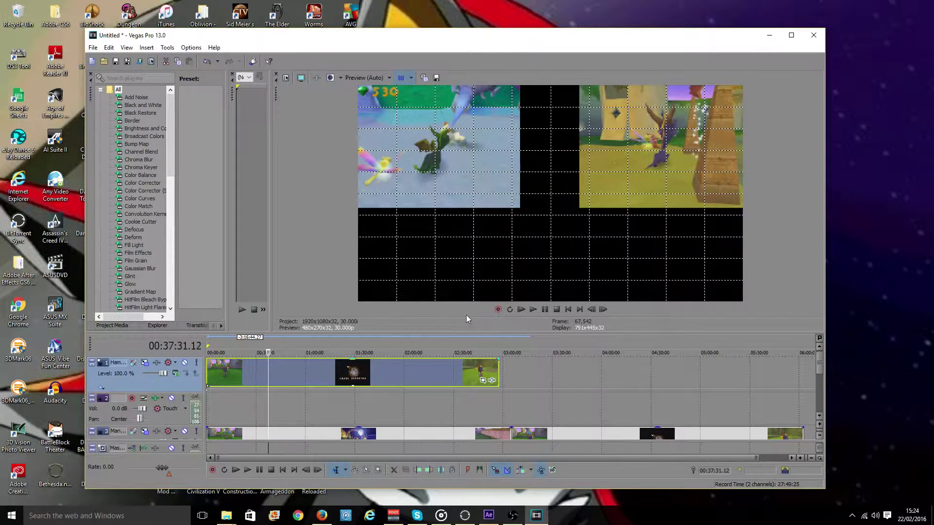
pyautogui.moveTo(462, 331); pyautogui.dragTo(460, 270)
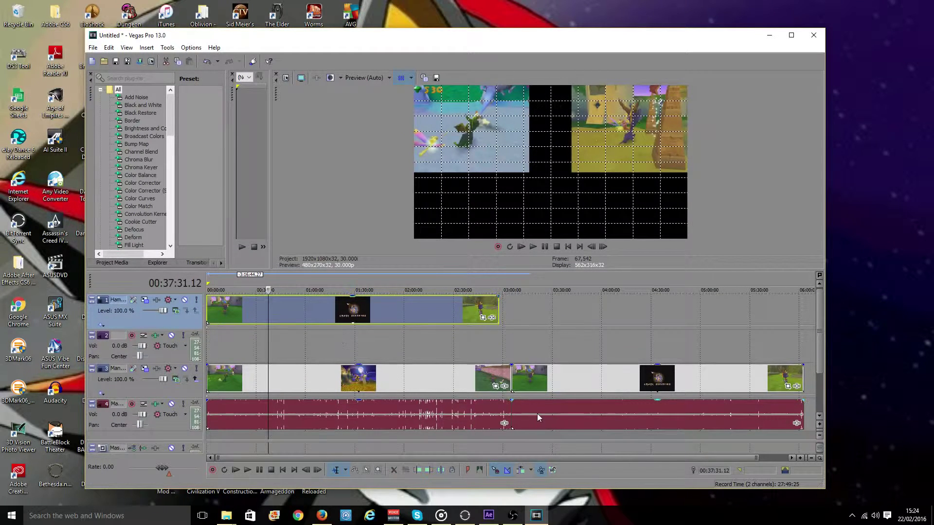
# - Ungroup track 3's event after 03:05 from its audio and delete the video
pyautogui.click(557, 370)
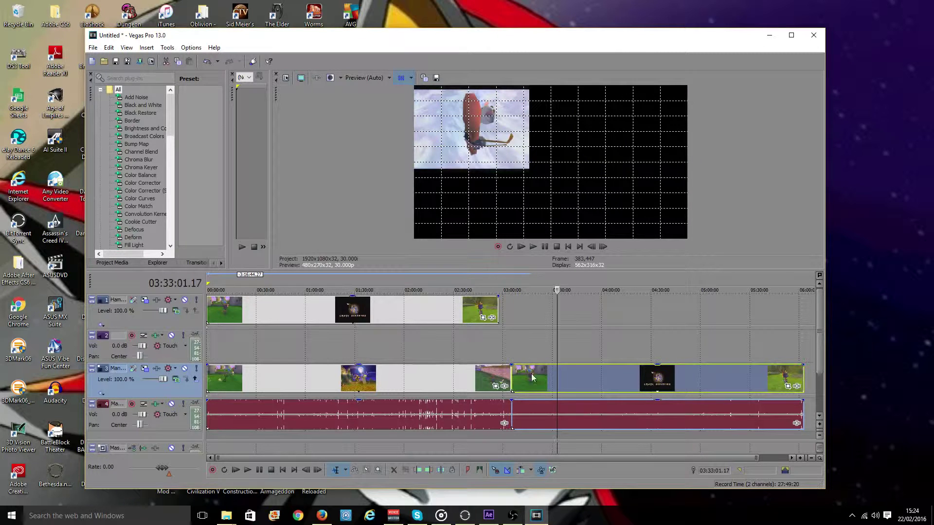
pyautogui.rightClick(562, 380)
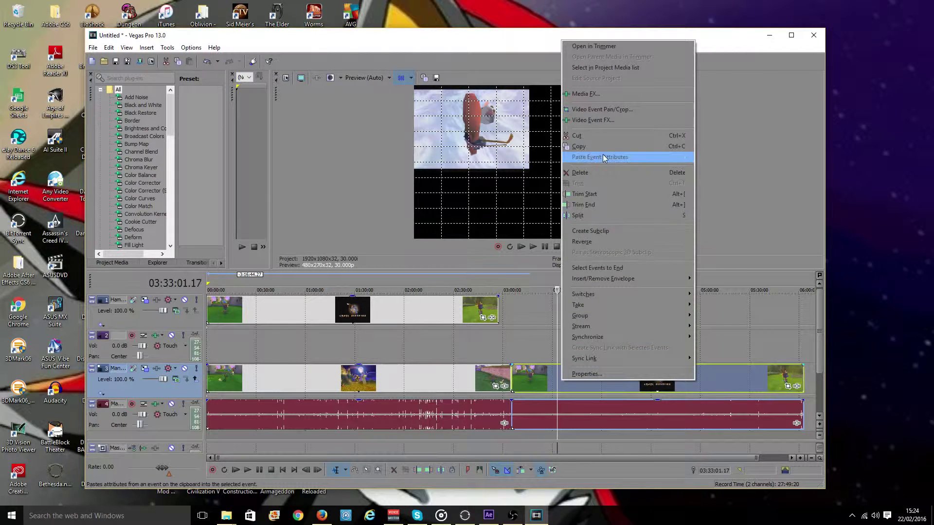
pyautogui.moveTo(668, 314)
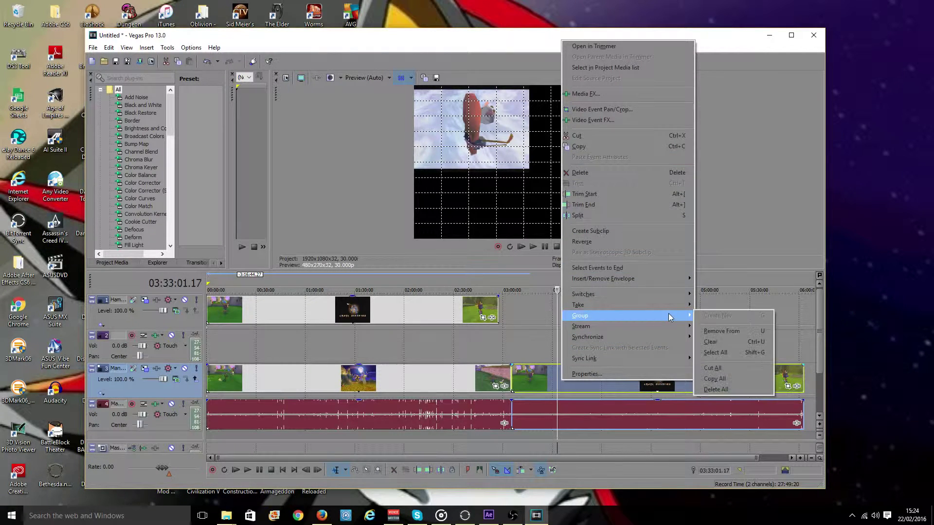
pyautogui.click(714, 329)
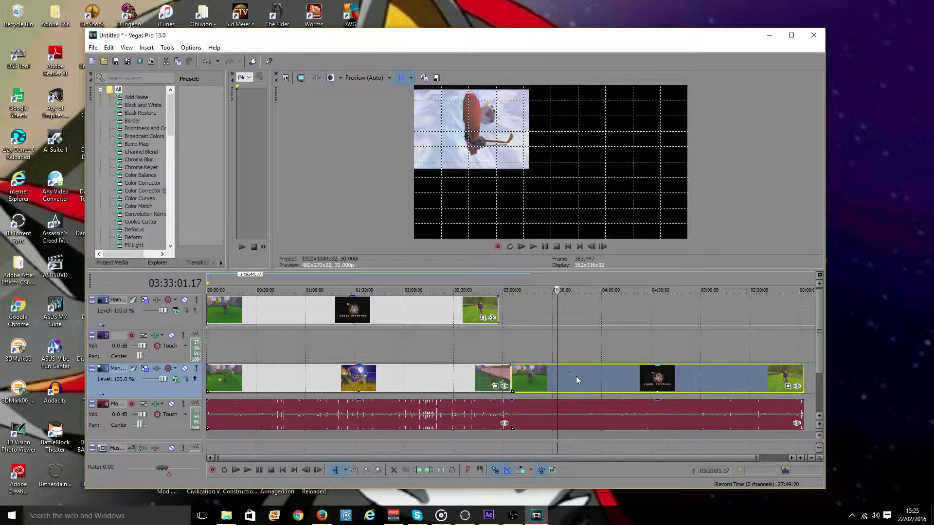
pyautogui.press('Delete')
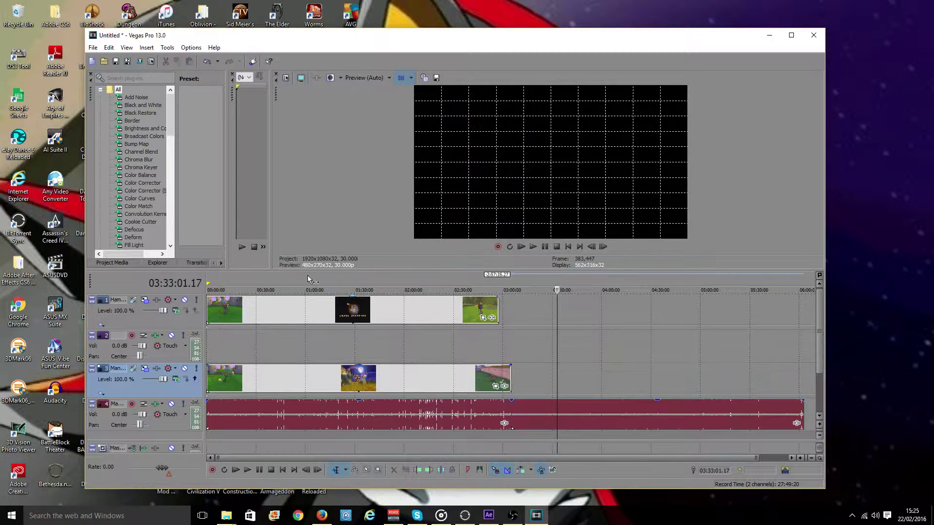
# - Move the leftover audio onto track 2 at 00:00, then shift it later to sync with the top video
pyautogui.click(613, 414)
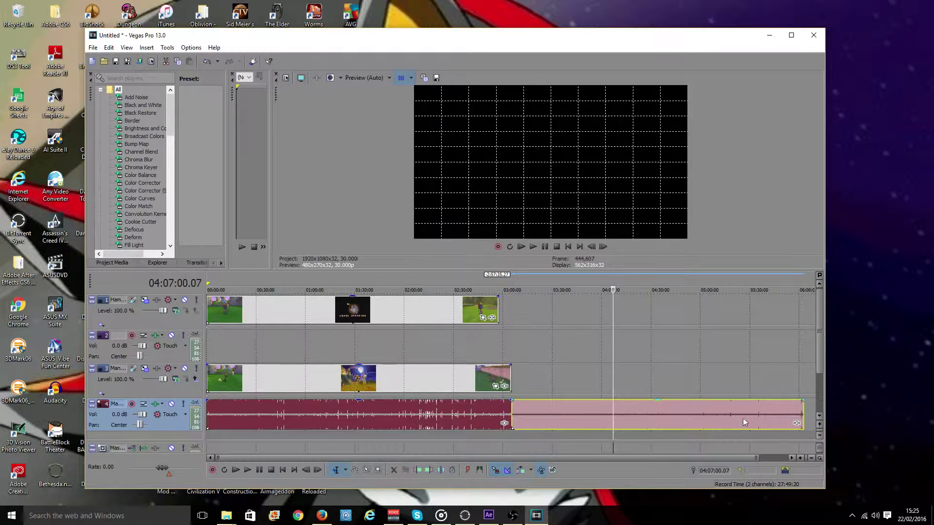
pyautogui.moveTo(503, 340); pyautogui.dragTo(321, 341)
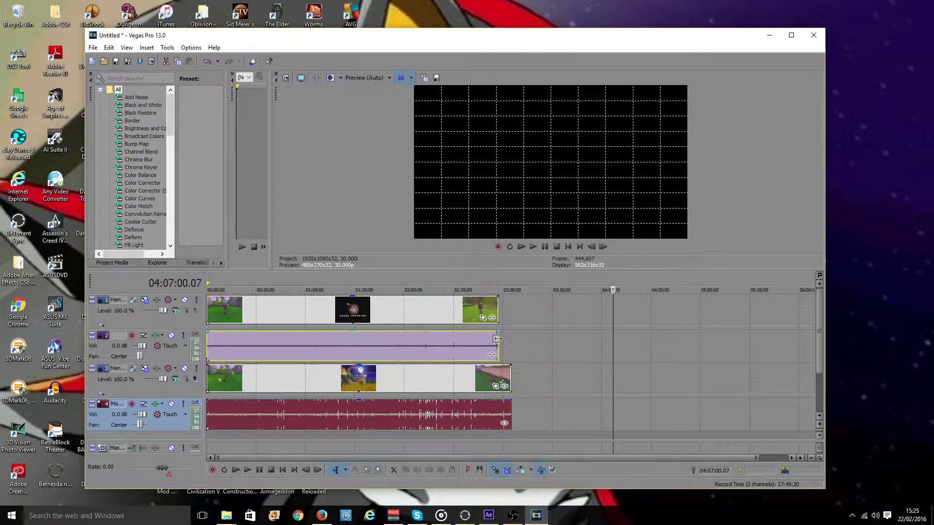
pyautogui.click(240, 349)
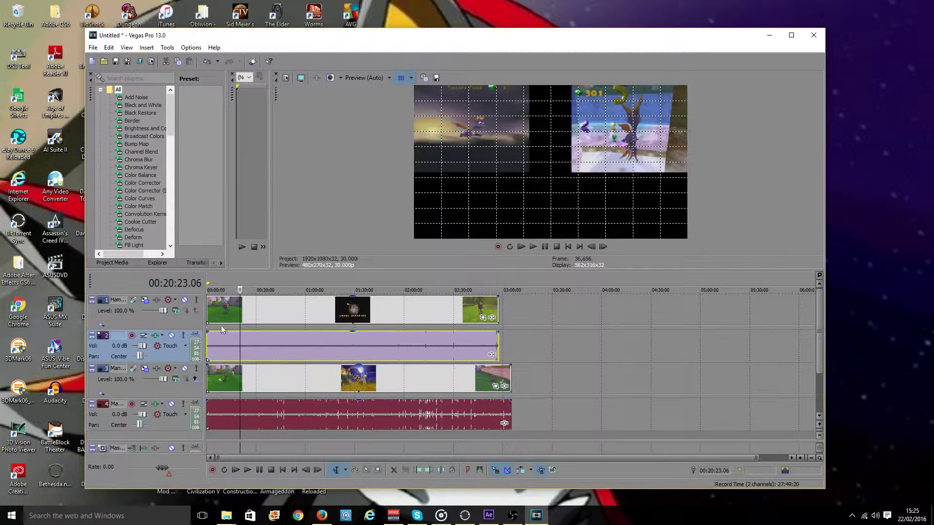
pyautogui.scroll(4, 220, 325)
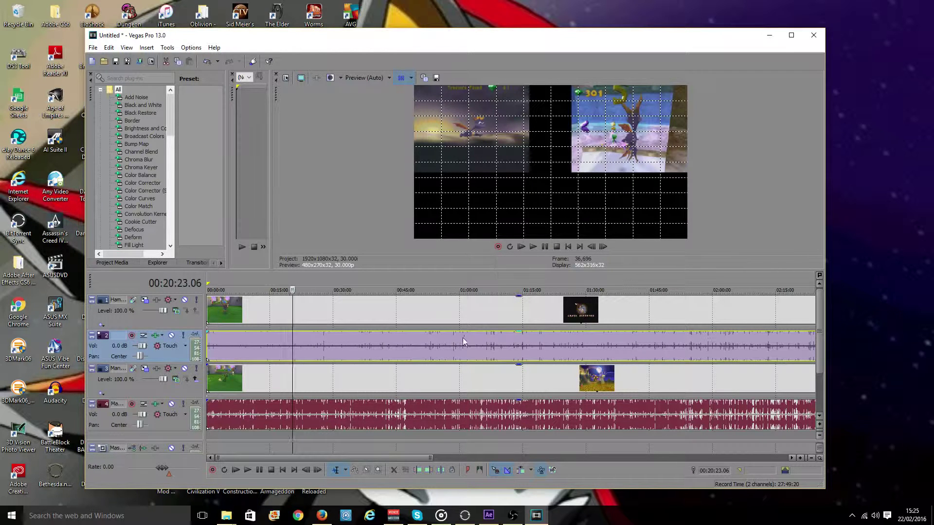
pyautogui.moveTo(488, 342)
pyautogui.mouseDown()
pyautogui.moveTo(526, 338)
pyautogui.moveTo(503, 340)
pyautogui.mouseUp()
# - Place the cursor at the end of track 3's clip and select the top video clip
pyautogui.scroll(-4, 343, 326)
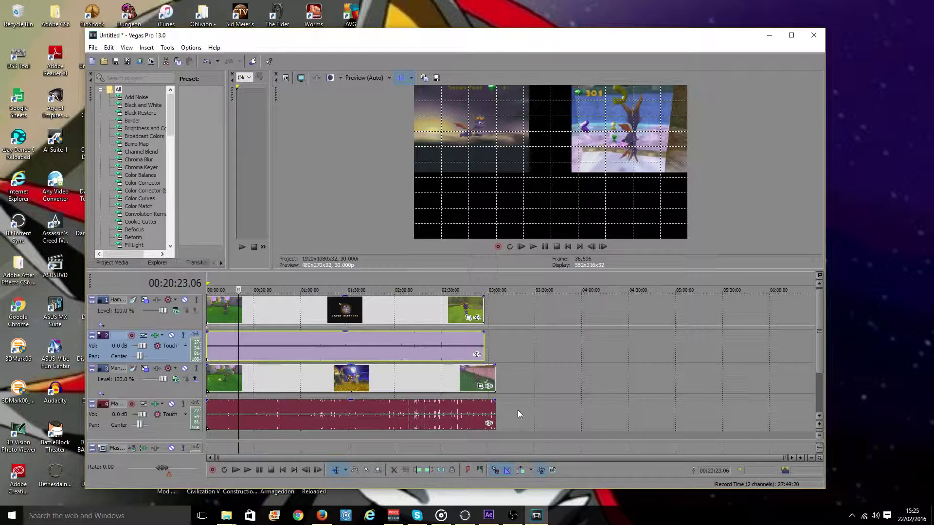
pyautogui.click(498, 380)
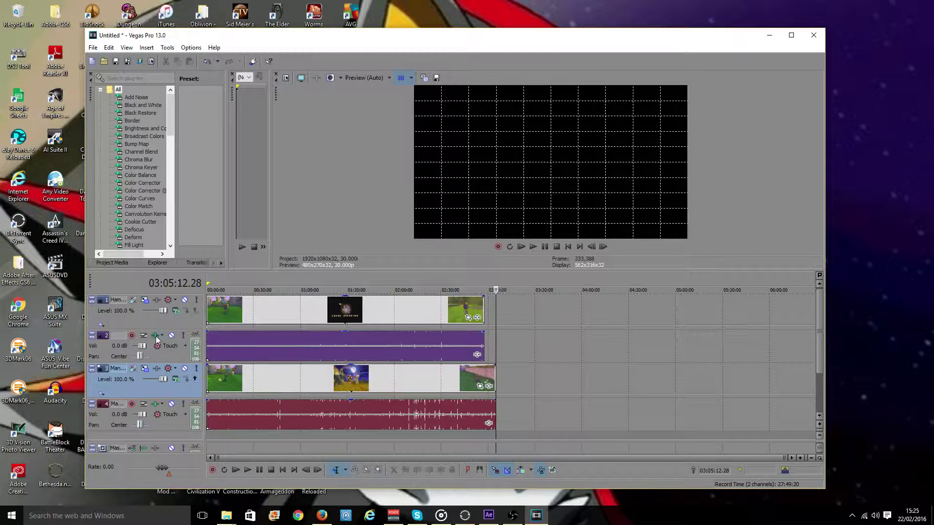
pyautogui.click(139, 318)
pyautogui.click(335, 317)
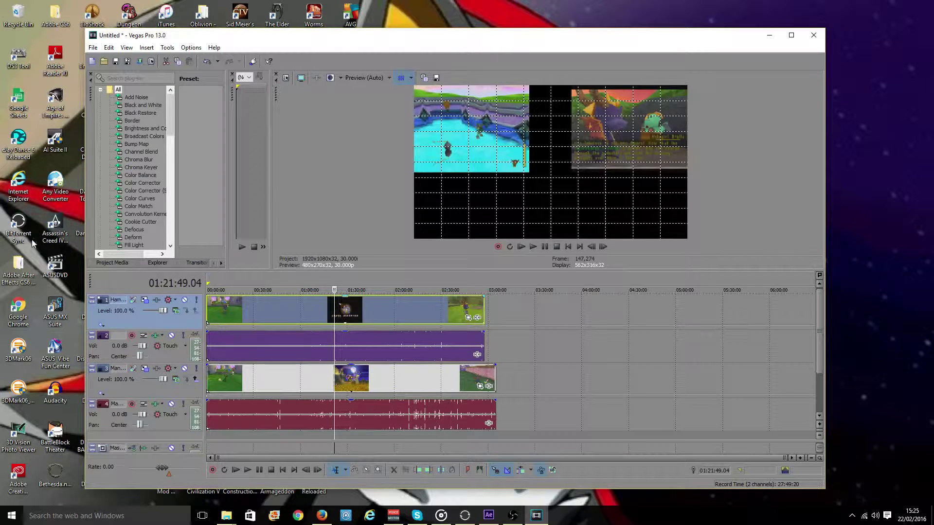
pyautogui.click(469, 318)
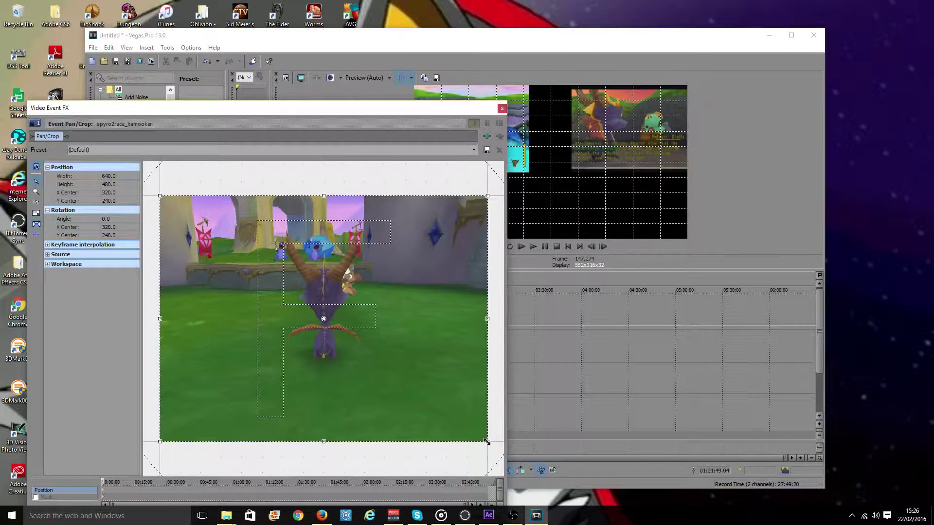
pyautogui.moveTo(487, 442)
pyautogui.mouseDown()
pyautogui.moveTo(440, 399)
pyautogui.moveTo(495, 446)
pyautogui.moveTo(390, 359)
pyautogui.moveTo(445, 419)
pyautogui.moveTo(417, 438)
pyautogui.moveTo(417, 385)
pyautogui.moveTo(387, 356)
pyautogui.moveTo(641, 522)
pyautogui.moveTo(355, 335)
pyautogui.moveTo(494, 417)
pyautogui.moveTo(440, 398)
pyautogui.moveTo(433, 389)
pyautogui.moveTo(652, 505)
pyautogui.moveTo(496, 432)
pyautogui.moveTo(488, 443)
pyautogui.mouseUp()
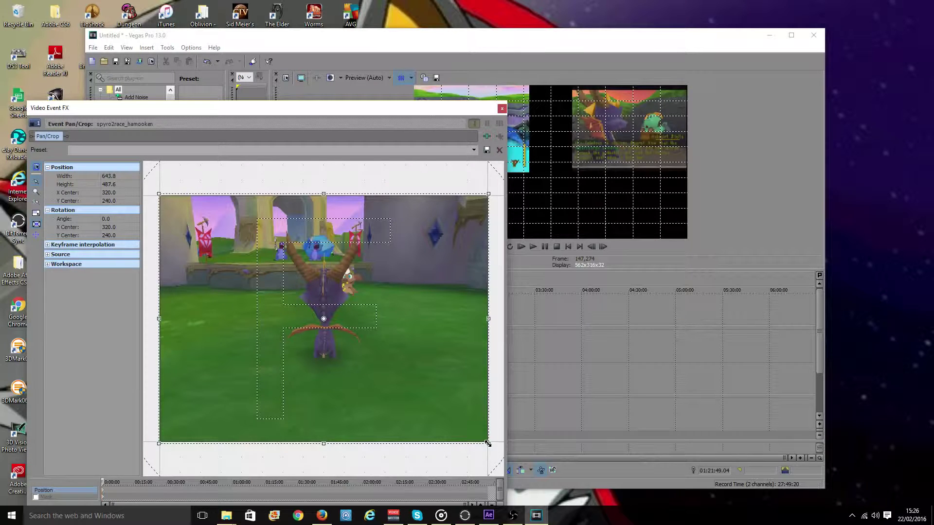
pyautogui.moveTo(487, 438); pyautogui.dragTo(486, 437)
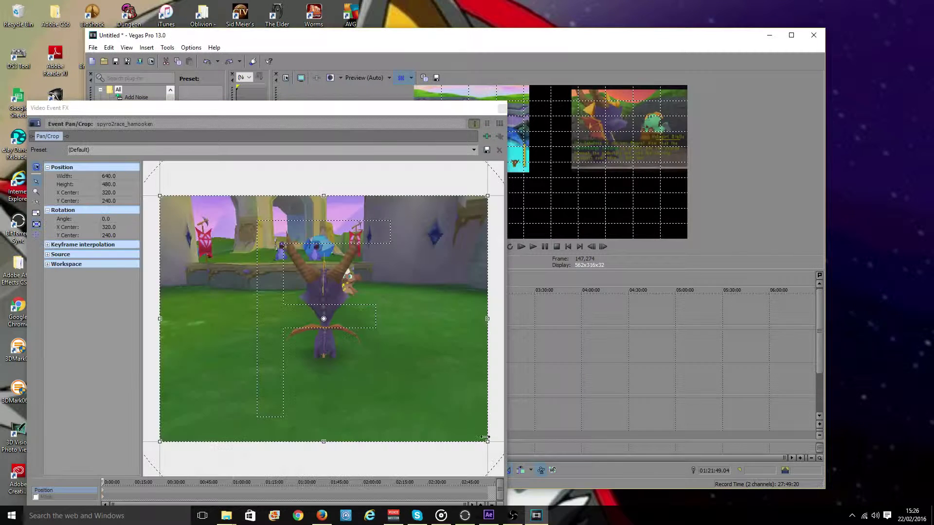
pyautogui.click(502, 108)
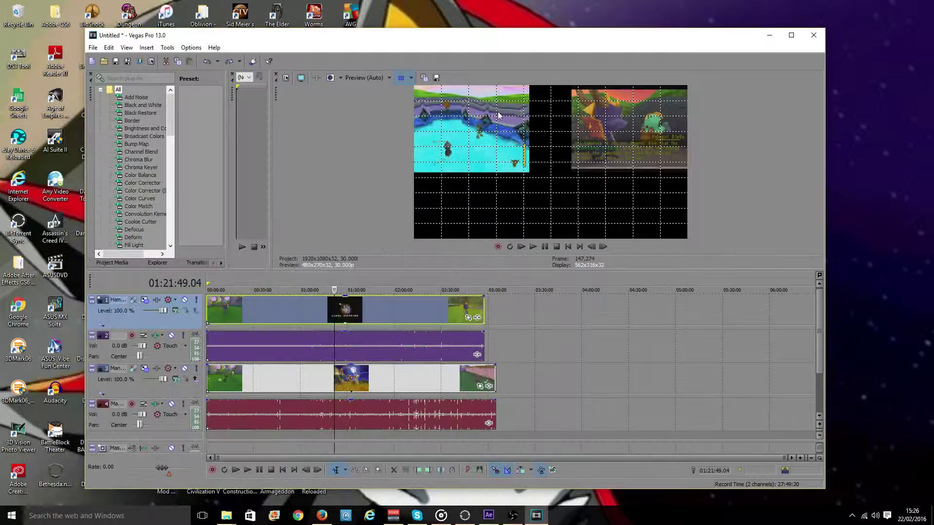